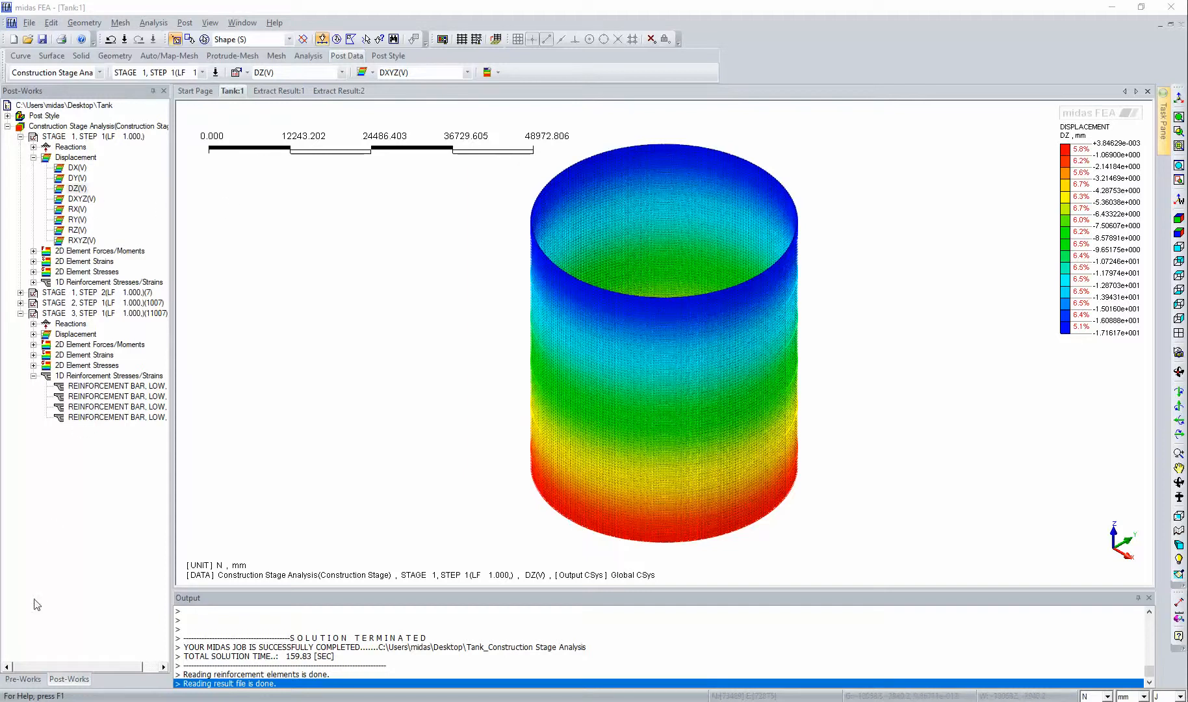
- Display the vertical displacement DZ contour for Stage 1, Step 1 of the construction stage analysis
{"action": "left_click", "coordinate": [8, 127]}
{"action": "left_click", "coordinate": [7, 126]}
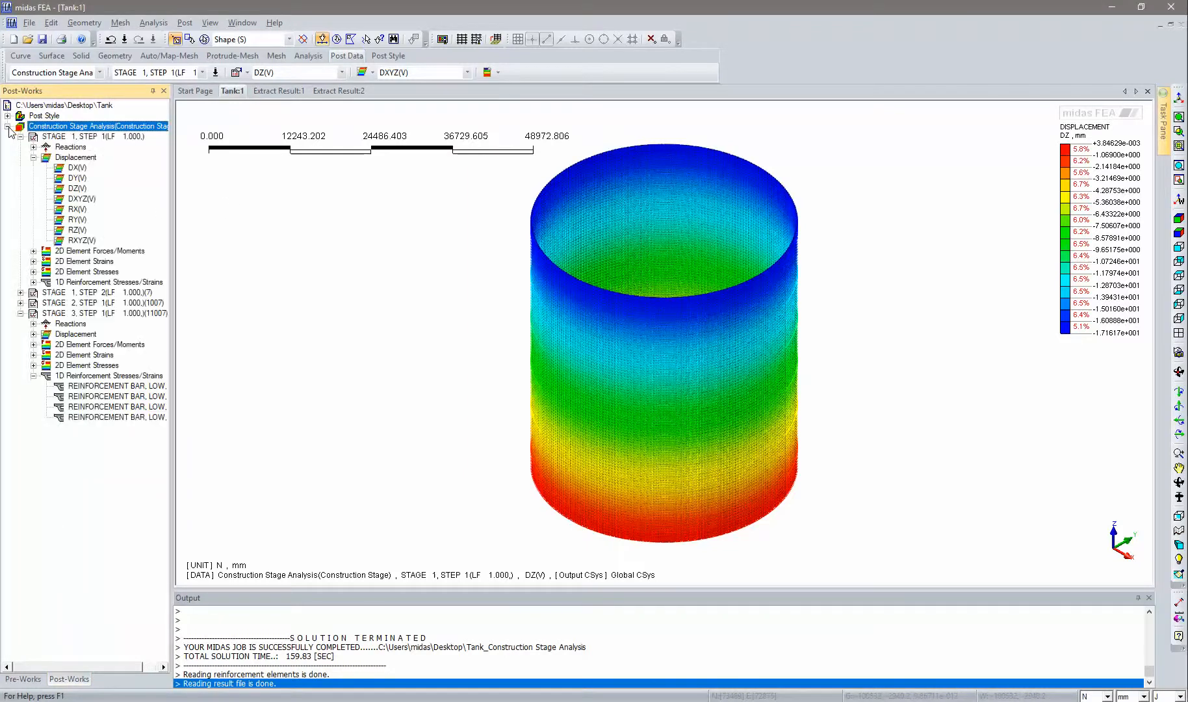
{"action": "left_click", "coordinate": [20, 137]}
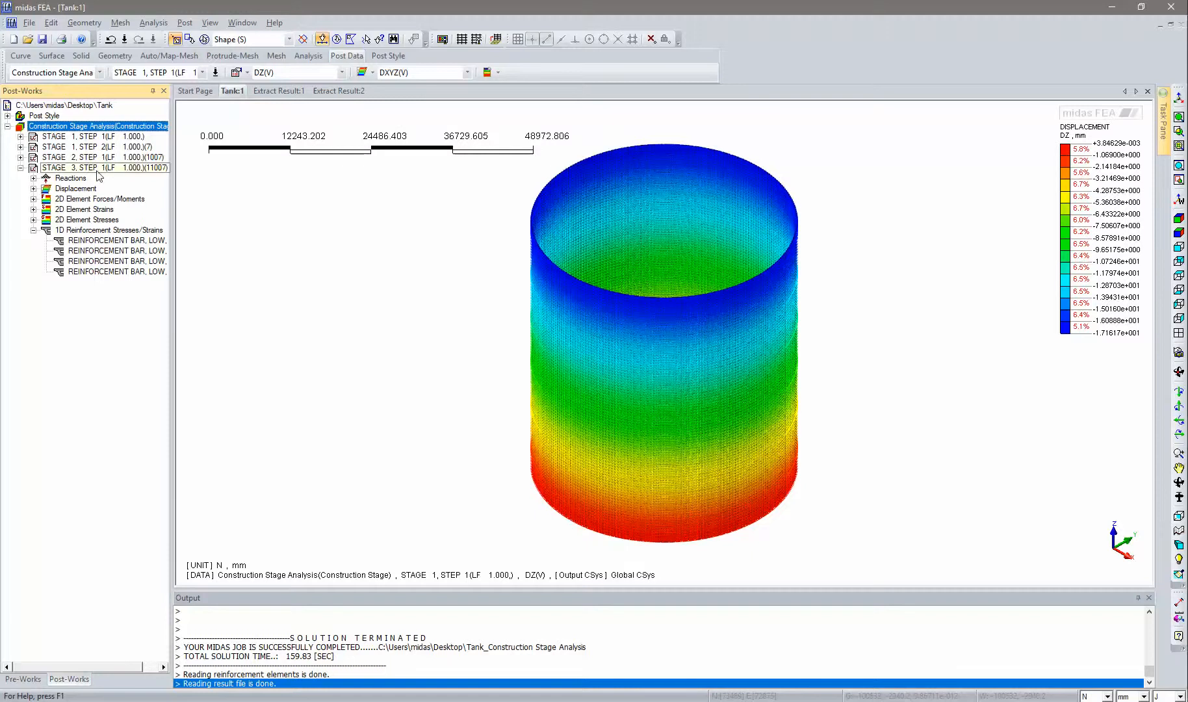
{"action": "left_click", "coordinate": [21, 137]}
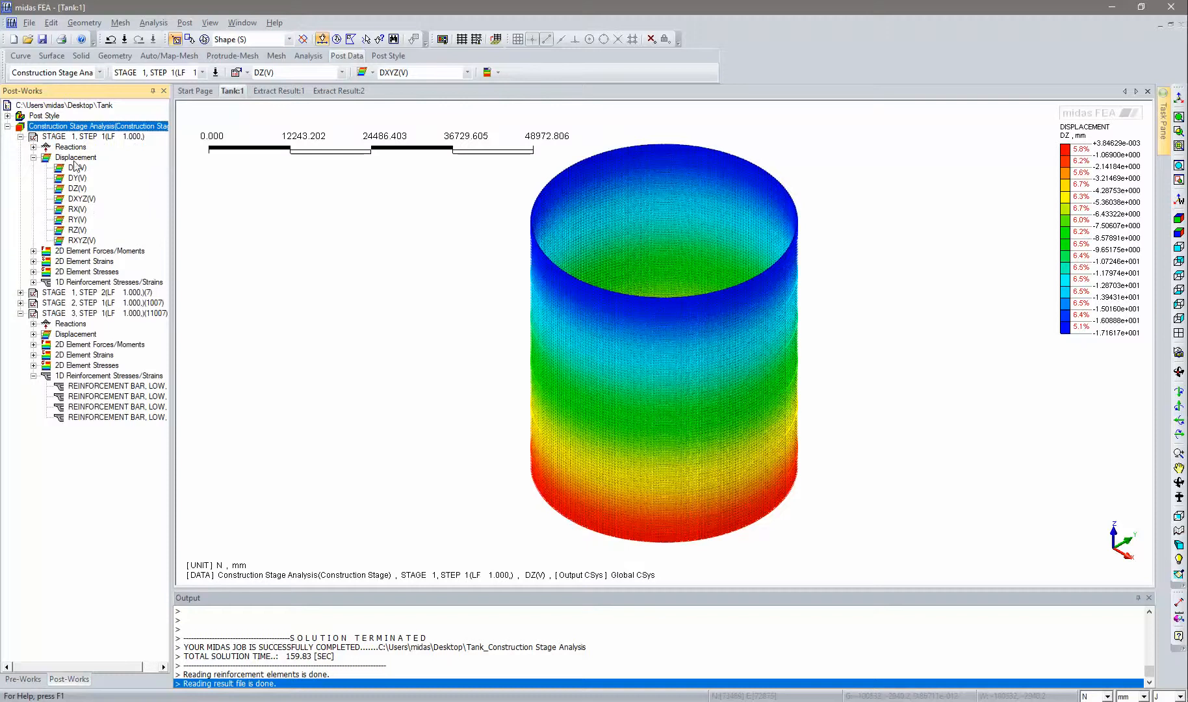
{"action": "left_click", "coordinate": [77, 188]}
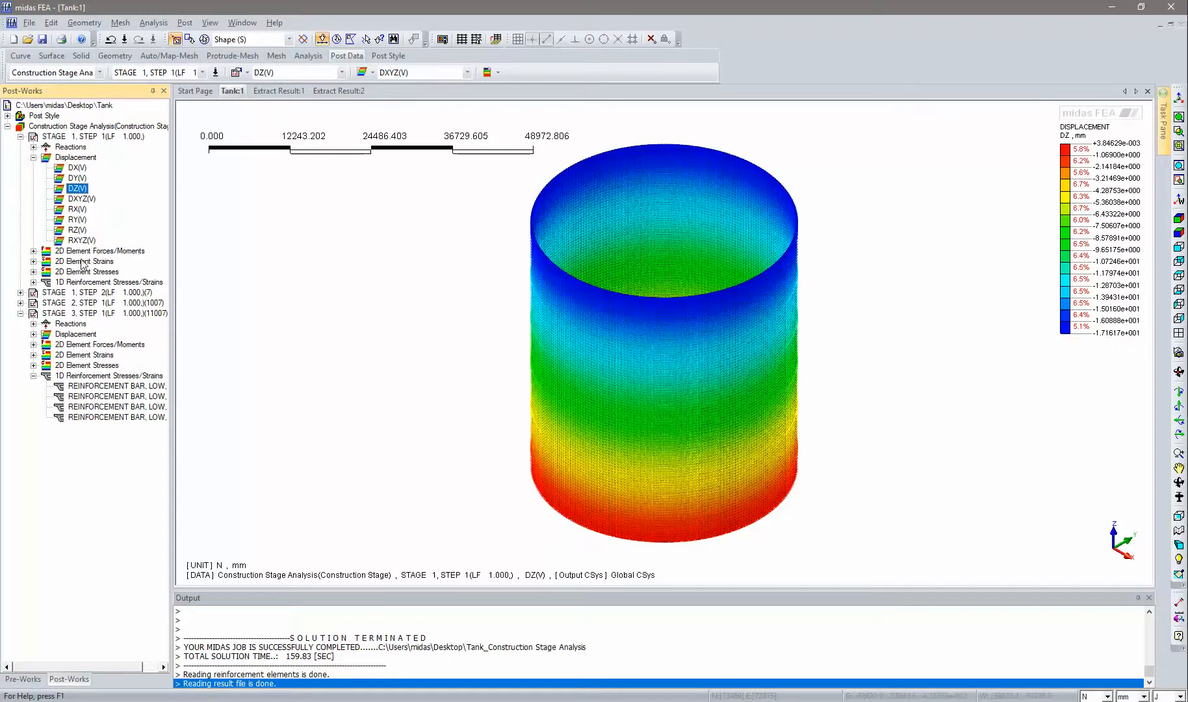
- Display the vertical displacement DZ contour for Stage 1, Step 2
{"action": "double_click", "coordinate": [68, 292]}
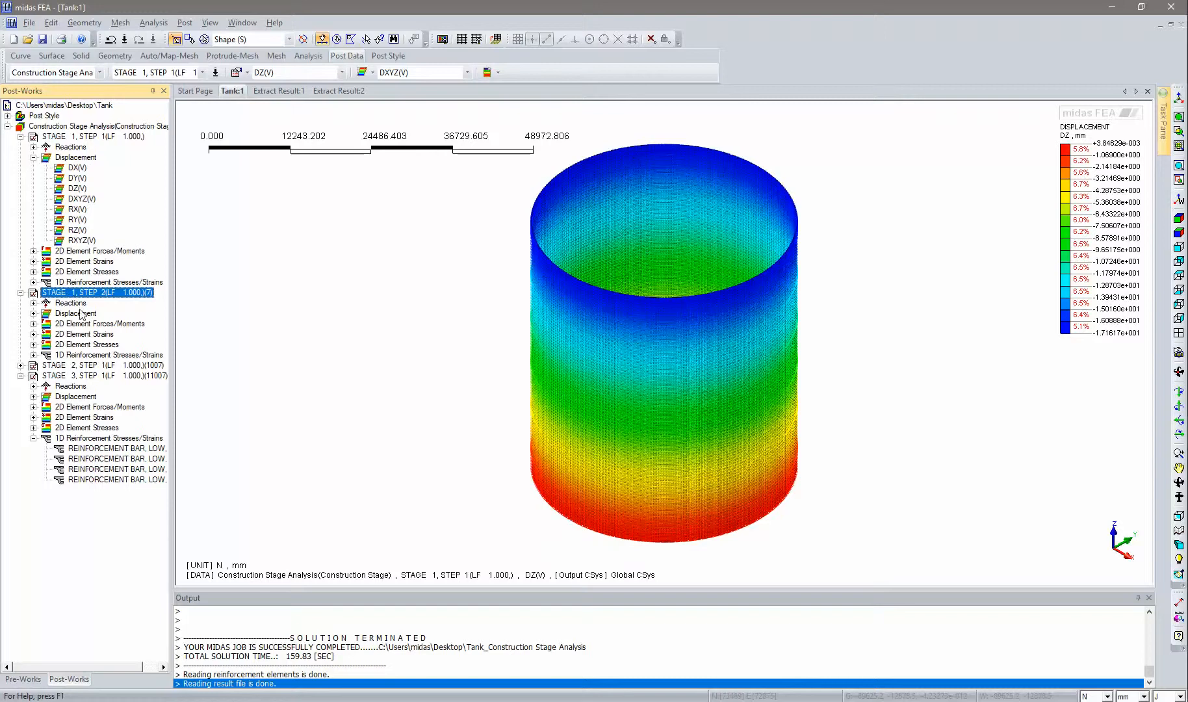
{"action": "double_click", "coordinate": [77, 313]}
{"action": "double_click", "coordinate": [77, 345]}
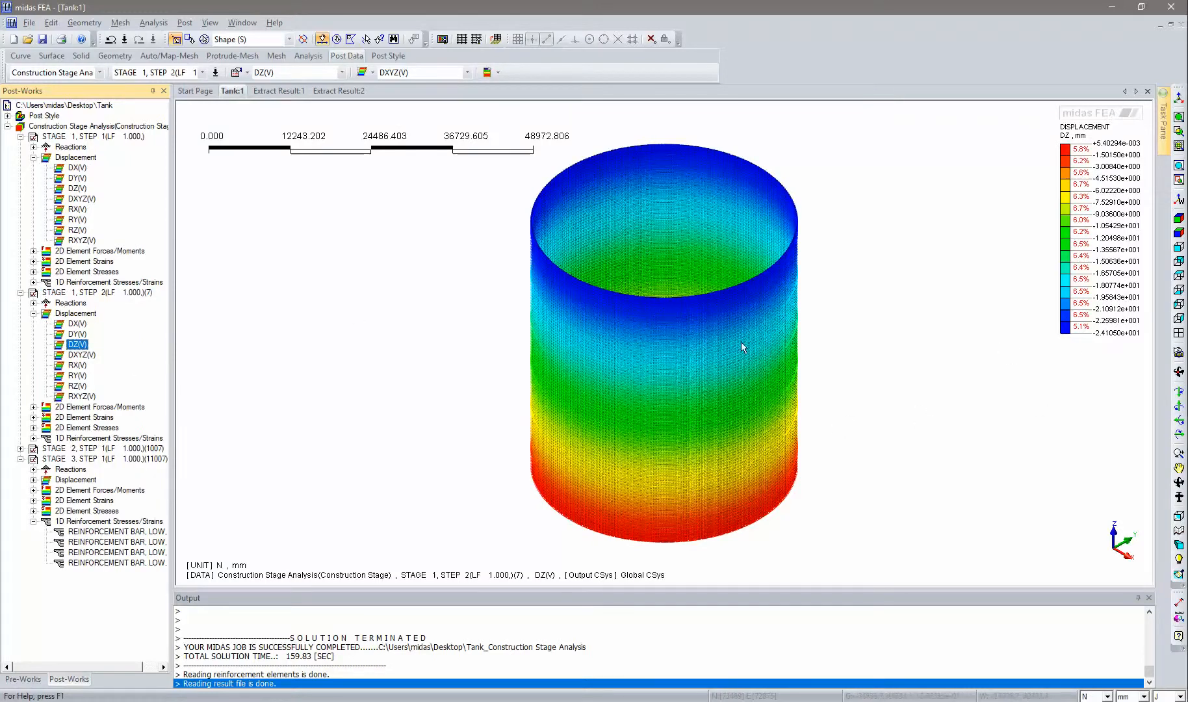
- Display the vertical displacement DZ contour for Stage 2, Step 1
{"action": "double_click", "coordinate": [68, 448]}
{"action": "double_click", "coordinate": [76, 469]}
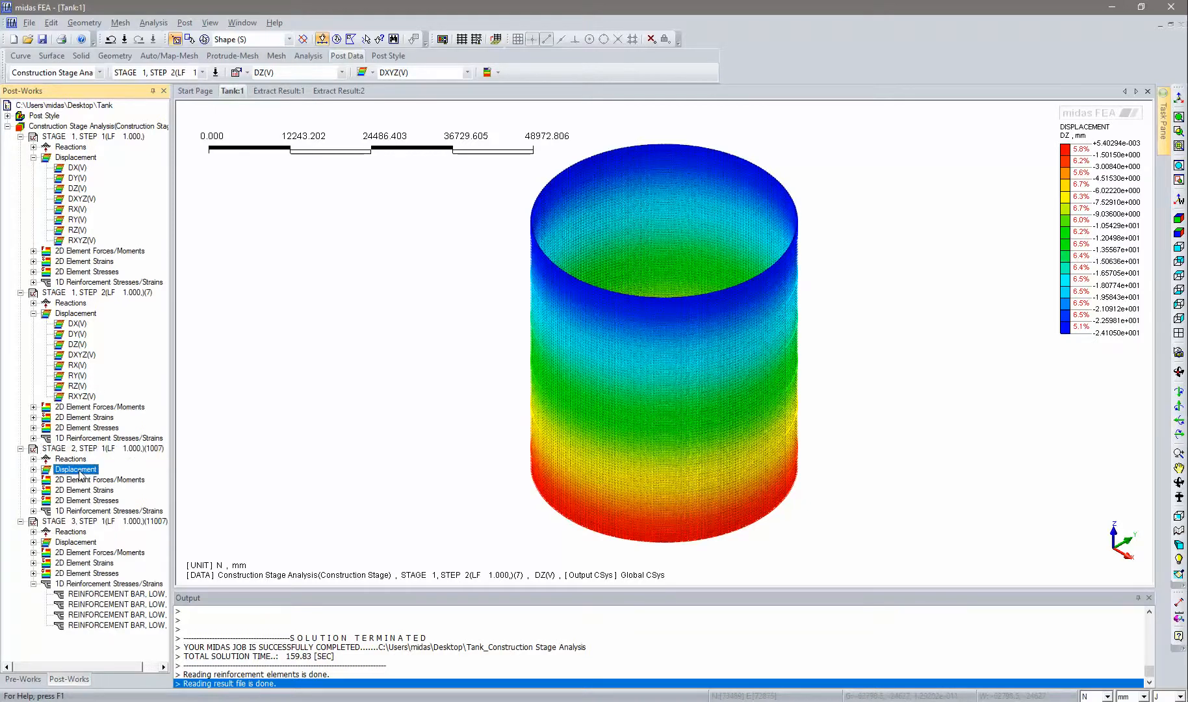
{"action": "double_click", "coordinate": [77, 500]}
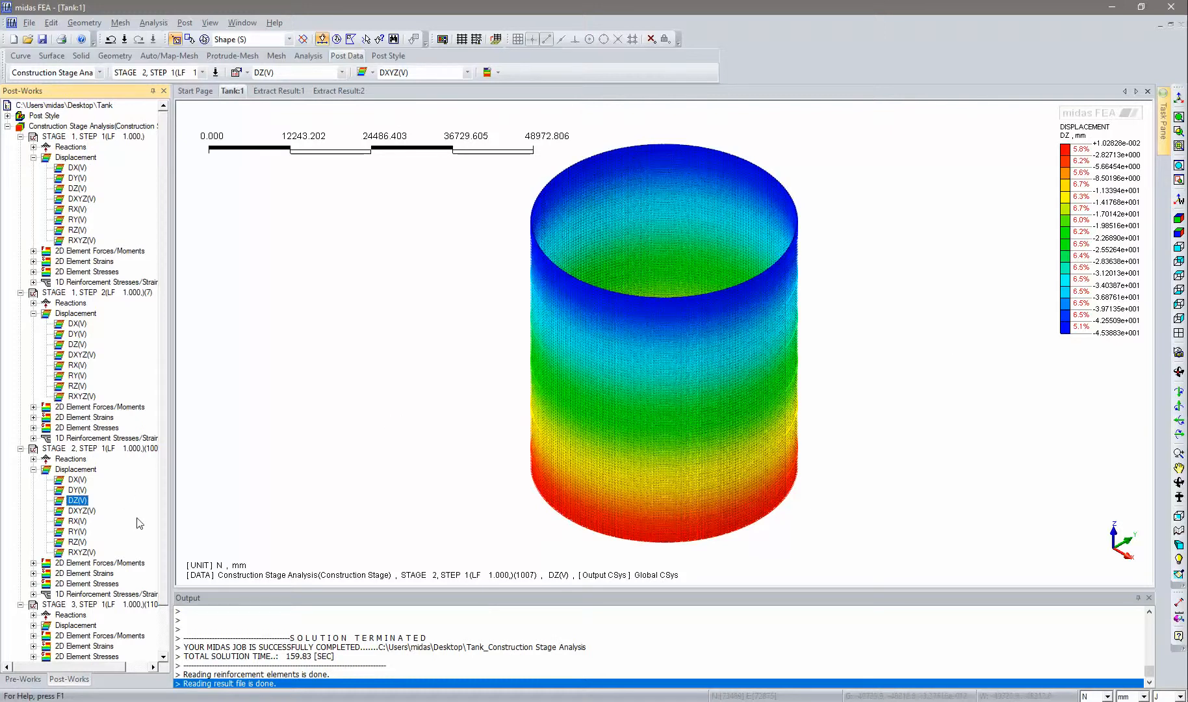
- Display the vertical displacement DZ contour for Stage 3, Step 1
{"action": "left_click", "coordinate": [73, 626]}
{"action": "double_click", "coordinate": [73, 626]}
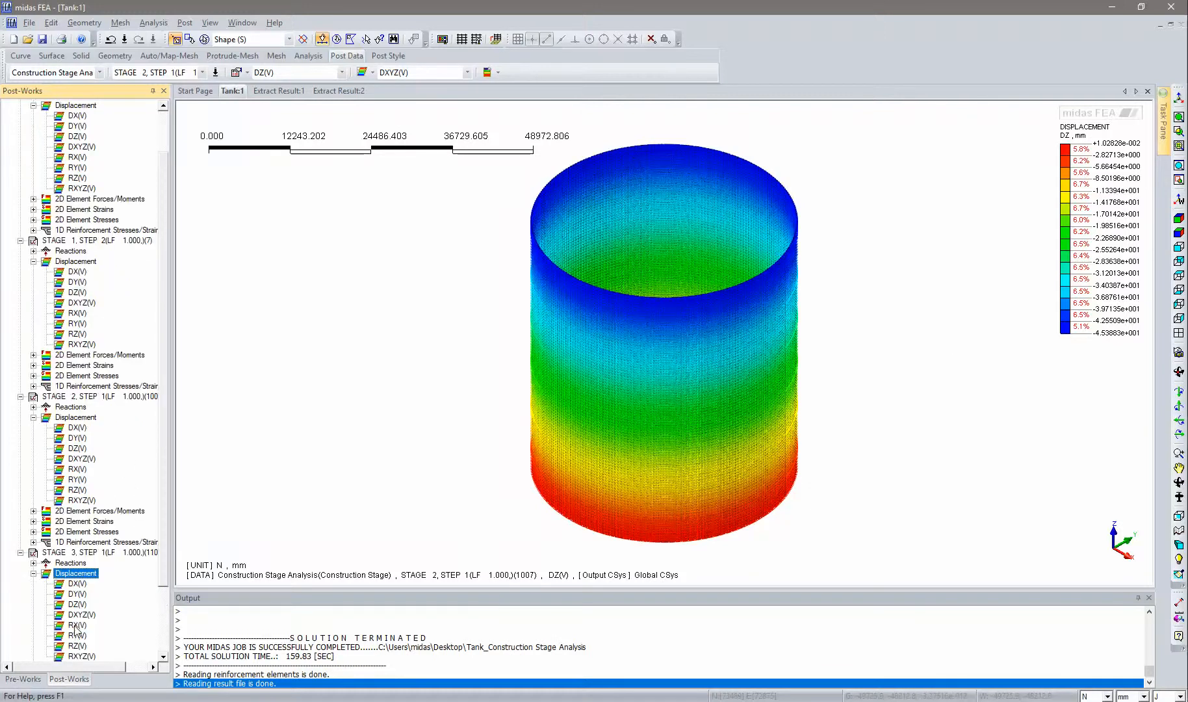
{"action": "double_click", "coordinate": [79, 605]}
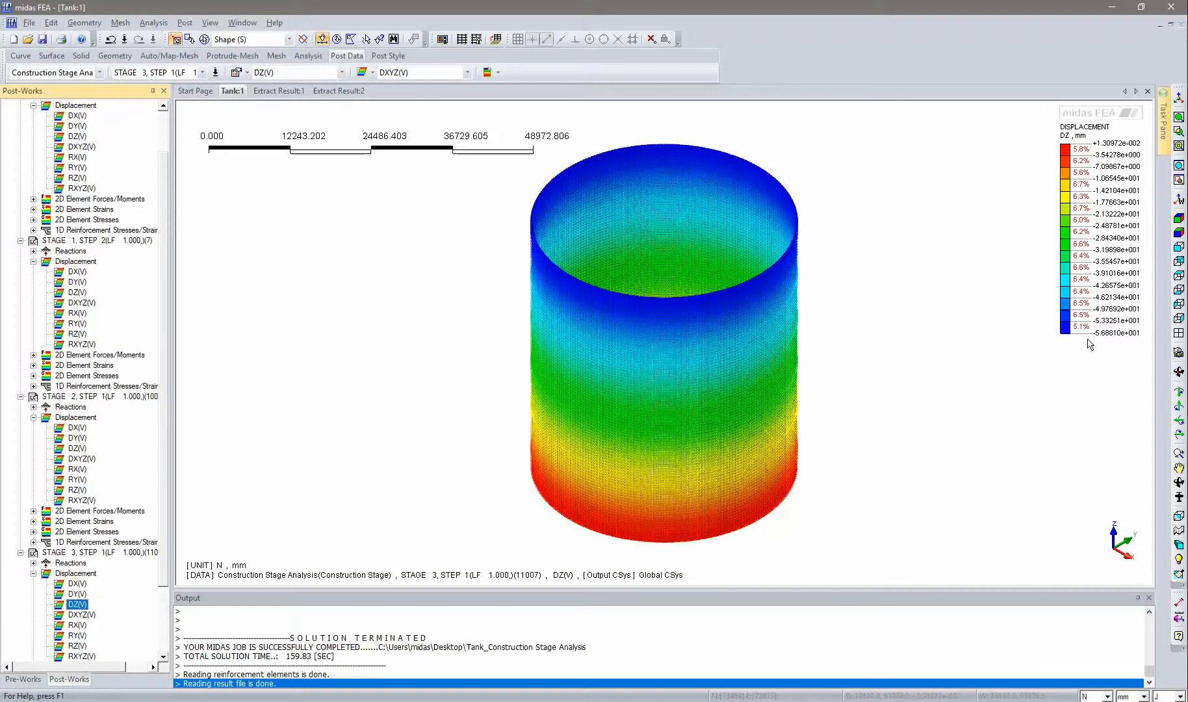
- Hide all reinforcement elements of the tank in the Pre-Works model tree
{"action": "middle_click_drag", "start_coordinate": [529, 462], "coordinate": [499, 458]}
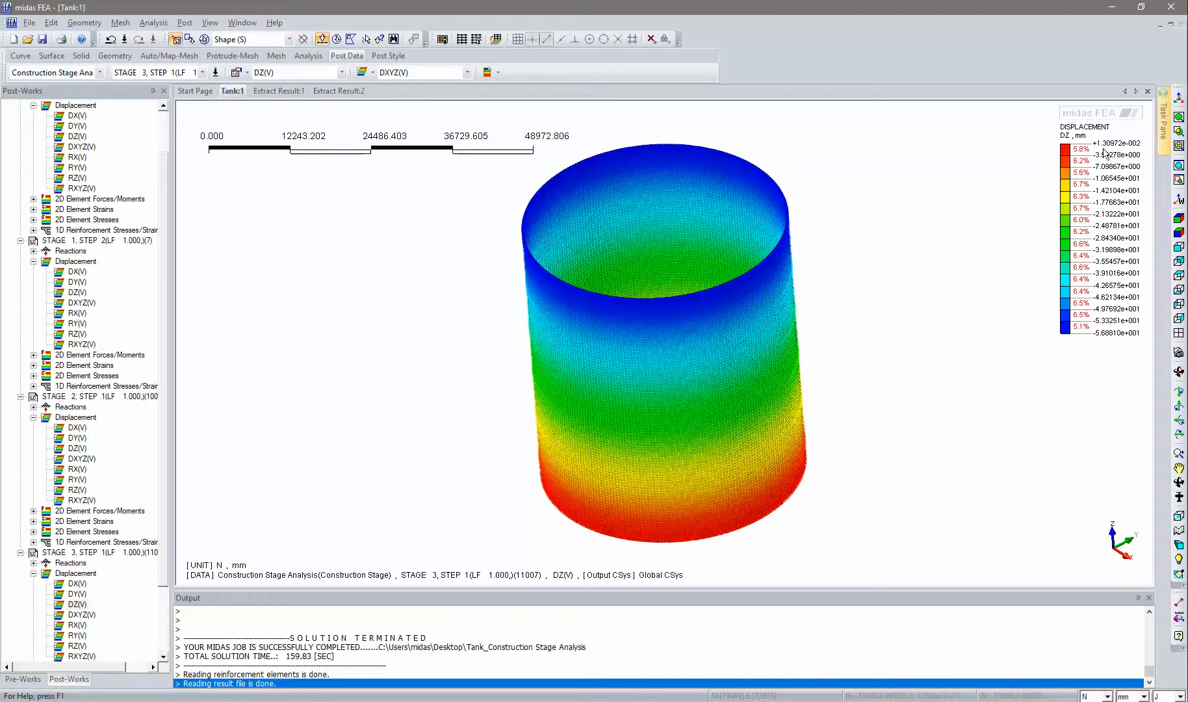
{"action": "middle_click_drag", "start_coordinate": [679, 538], "coordinate": [679, 513]}
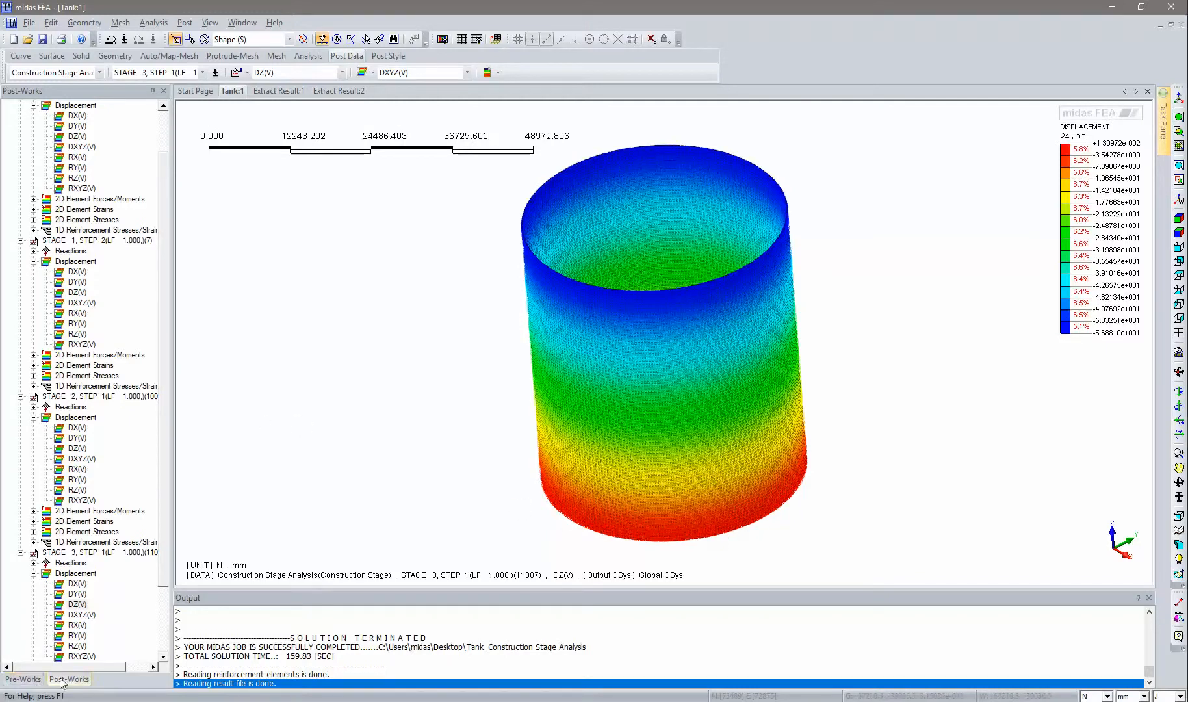
{"action": "left_click", "coordinate": [23, 679]}
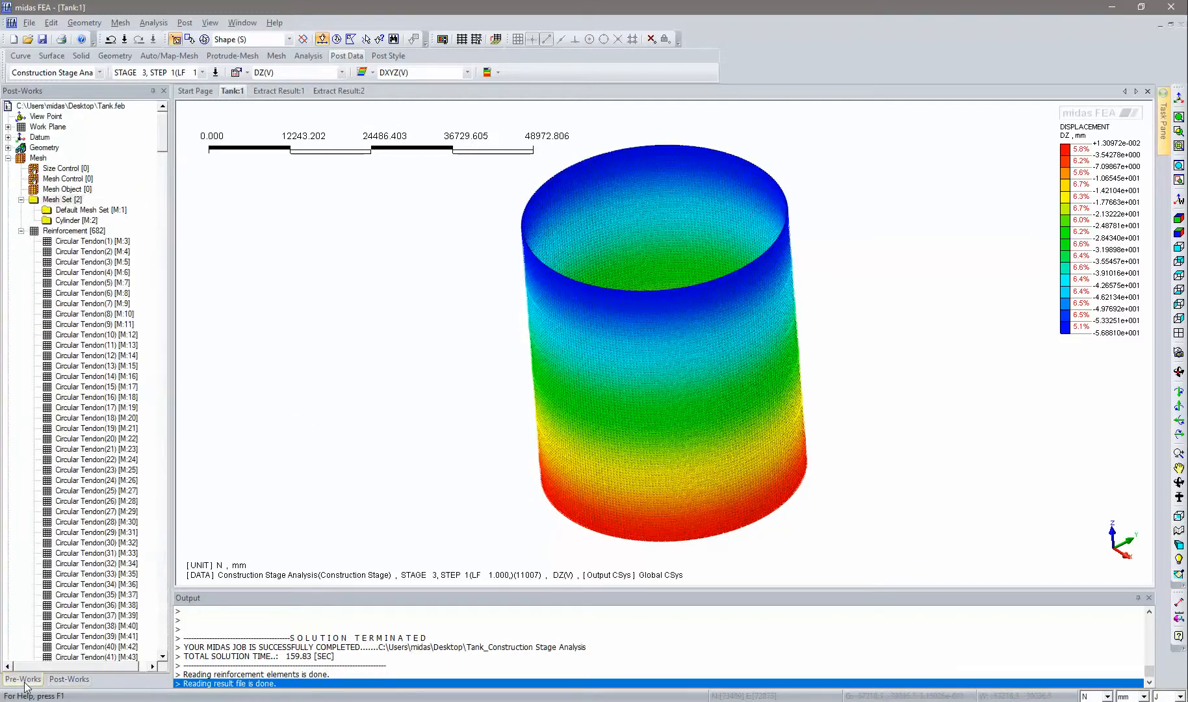
{"action": "right_click", "coordinate": [64, 232]}
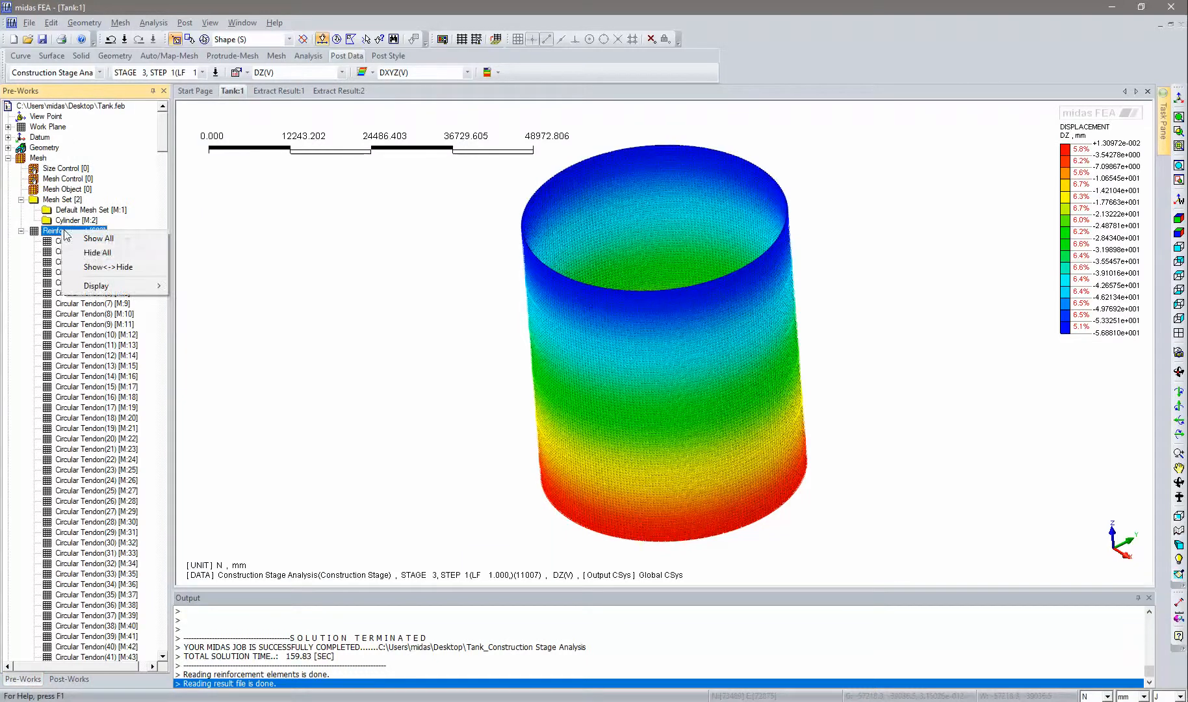
{"action": "left_click", "coordinate": [97, 258]}
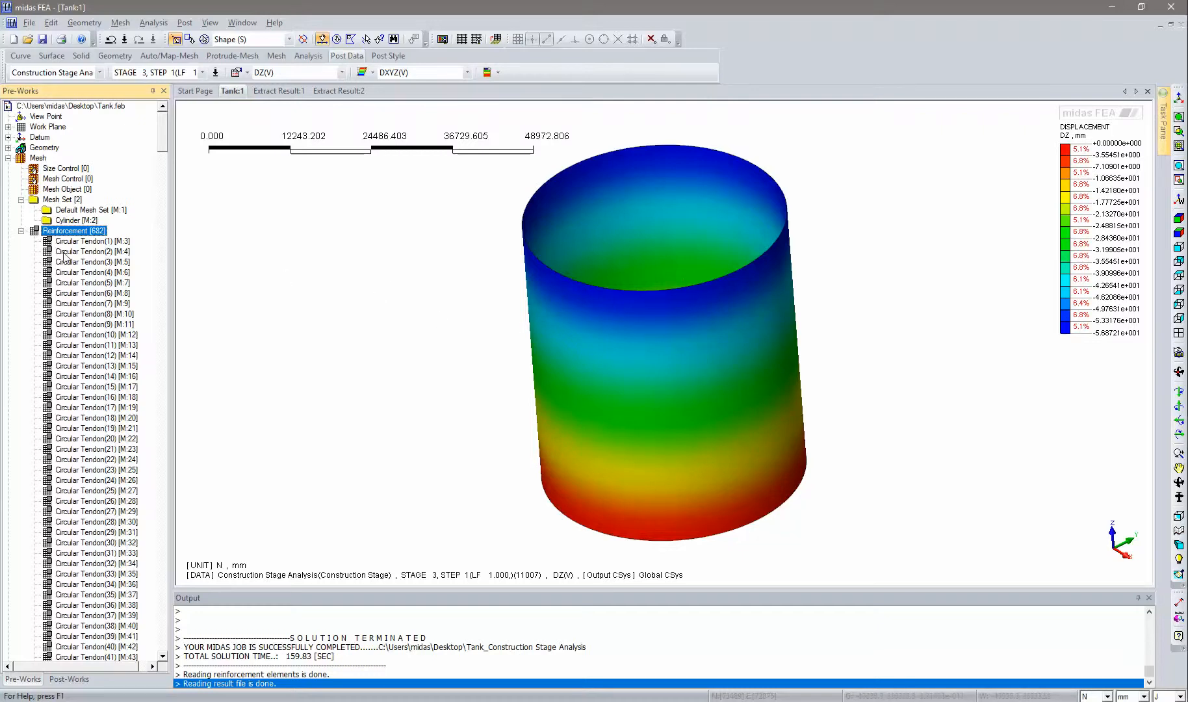
- Hide the Cylinder mesh set of the tank
{"action": "left_click", "coordinate": [21, 230]}
{"action": "left_click", "coordinate": [21, 201]}
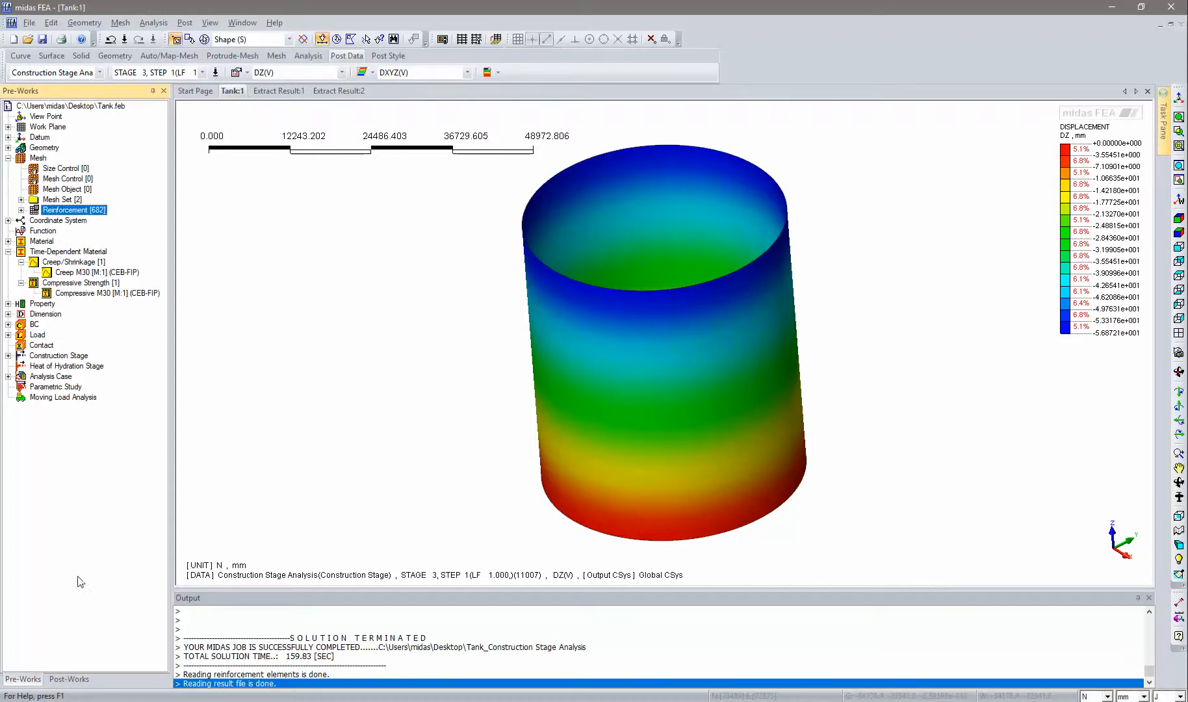
{"action": "left_click", "coordinate": [71, 680]}
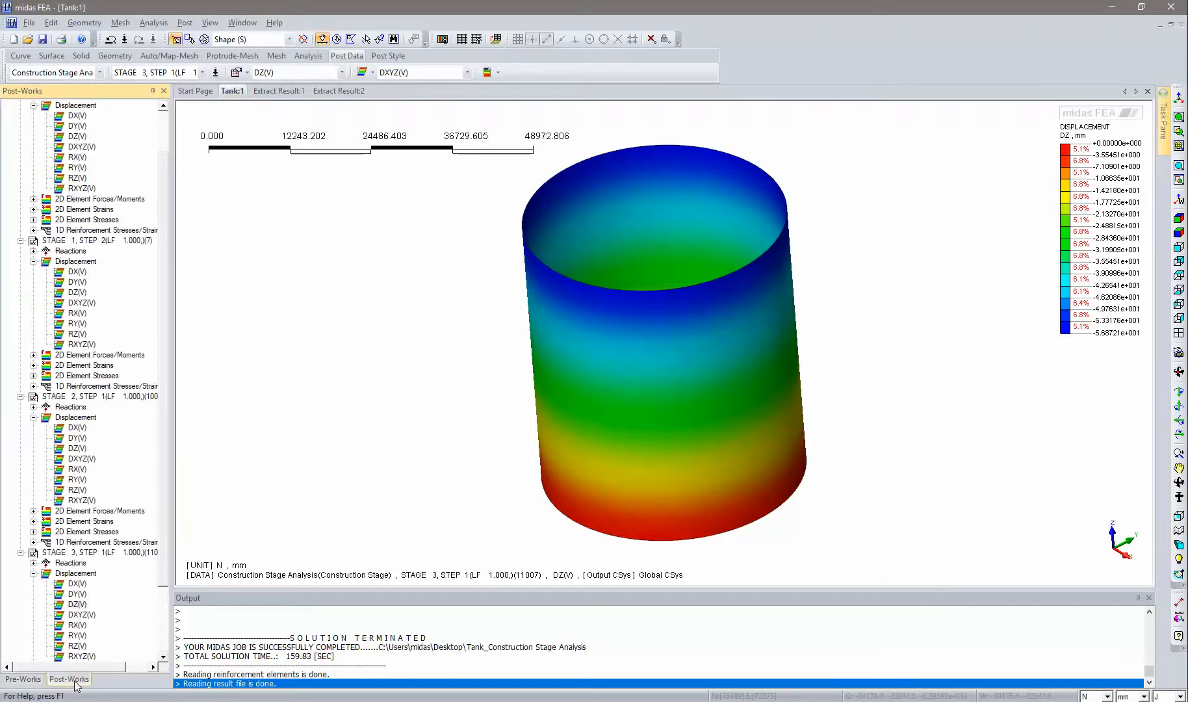
{"action": "left_click", "coordinate": [25, 681]}
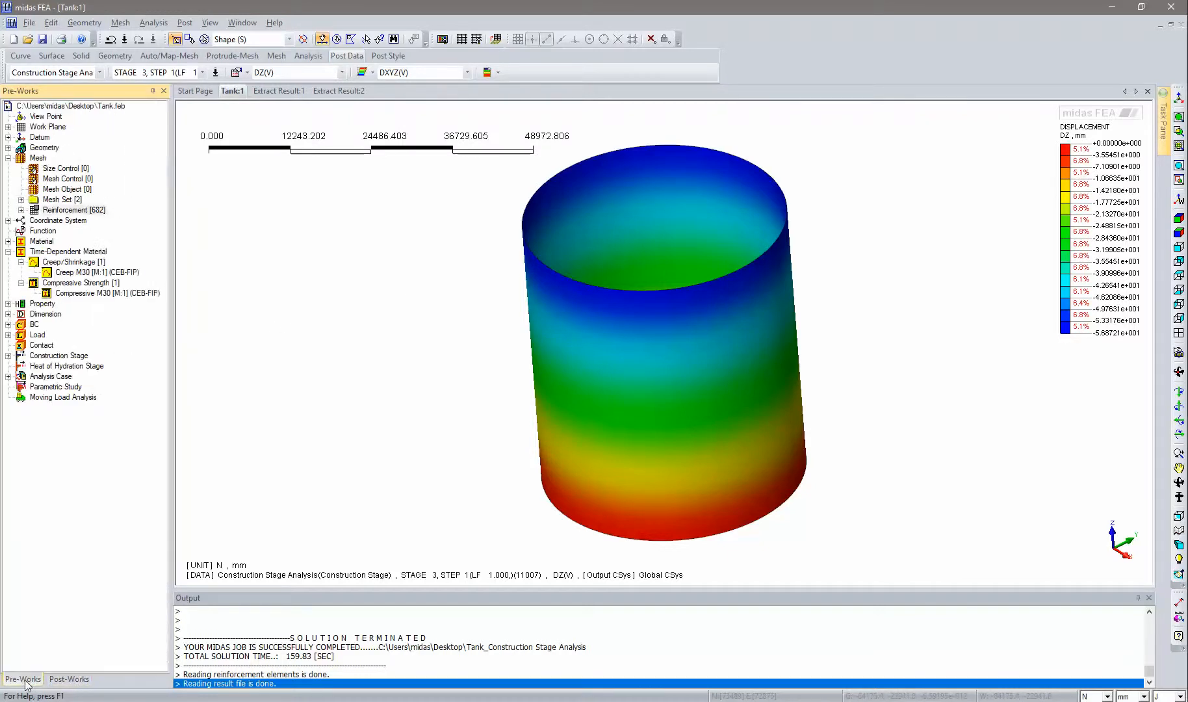
{"action": "double_click", "coordinate": [65, 202]}
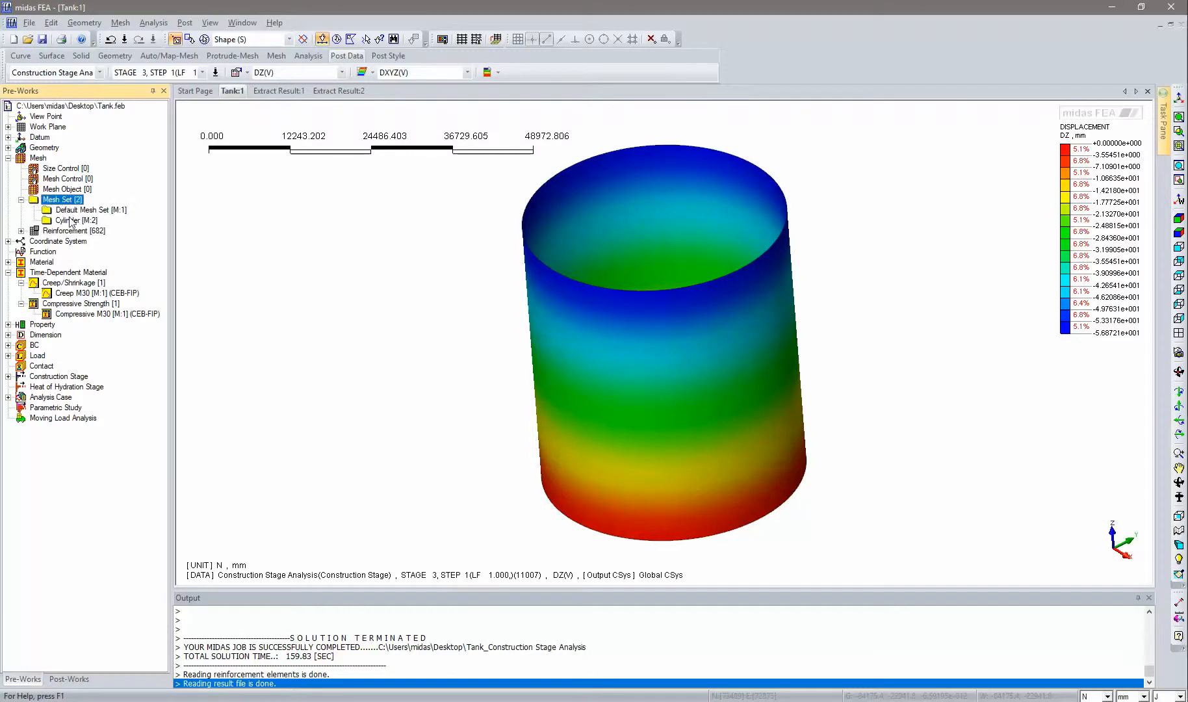
{"action": "right_click", "coordinate": [68, 220]}
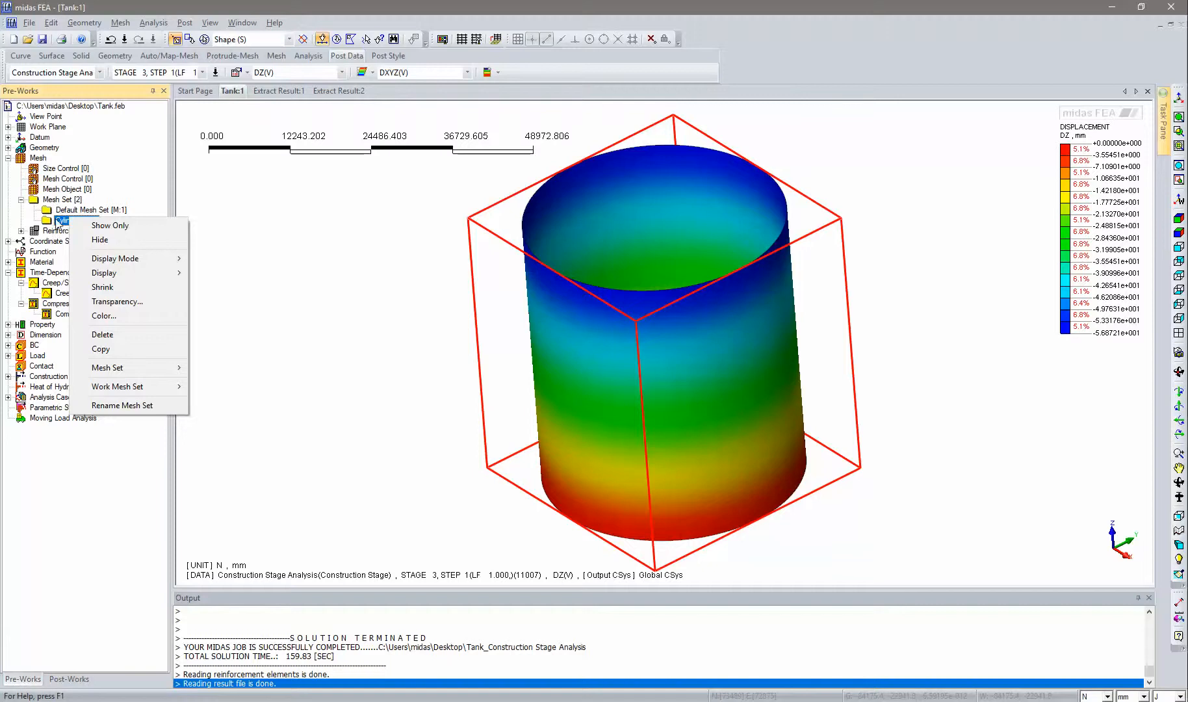
{"action": "left_click", "coordinate": [101, 239]}
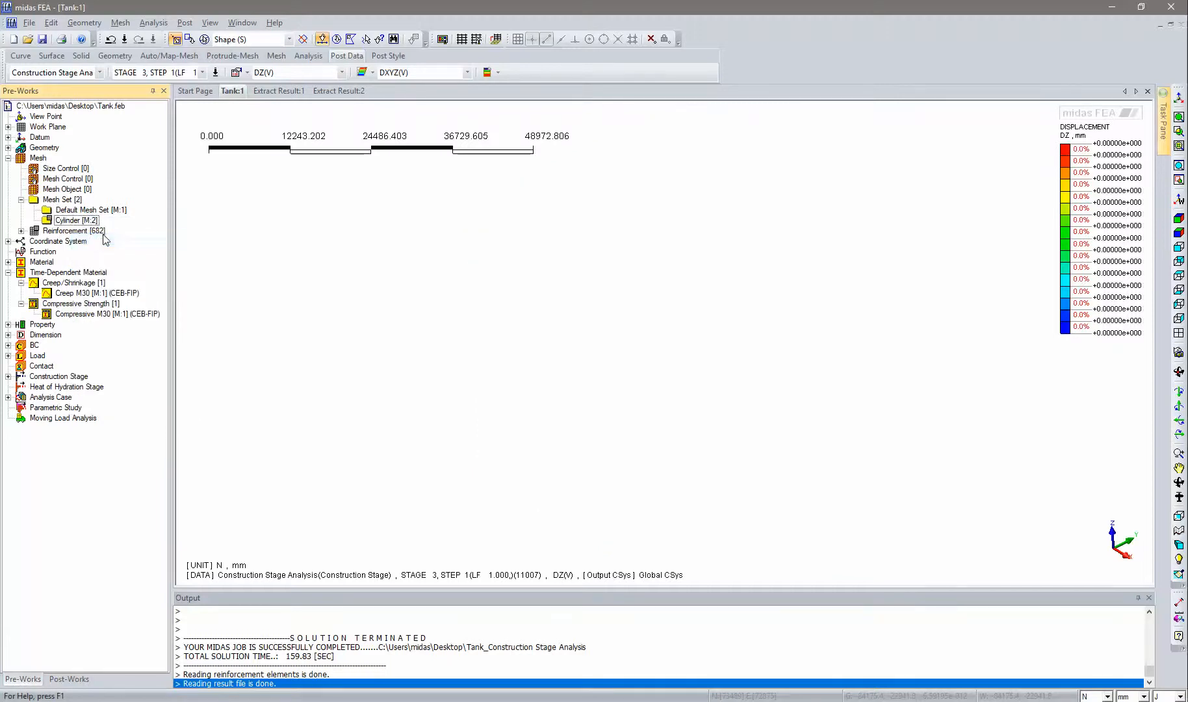
- Show only the Circular Tendon(50)_Post reinforcement ring from the Reinforcement list
{"action": "left_click", "coordinate": [65, 232]}
{"action": "double_click", "coordinate": [65, 232]}
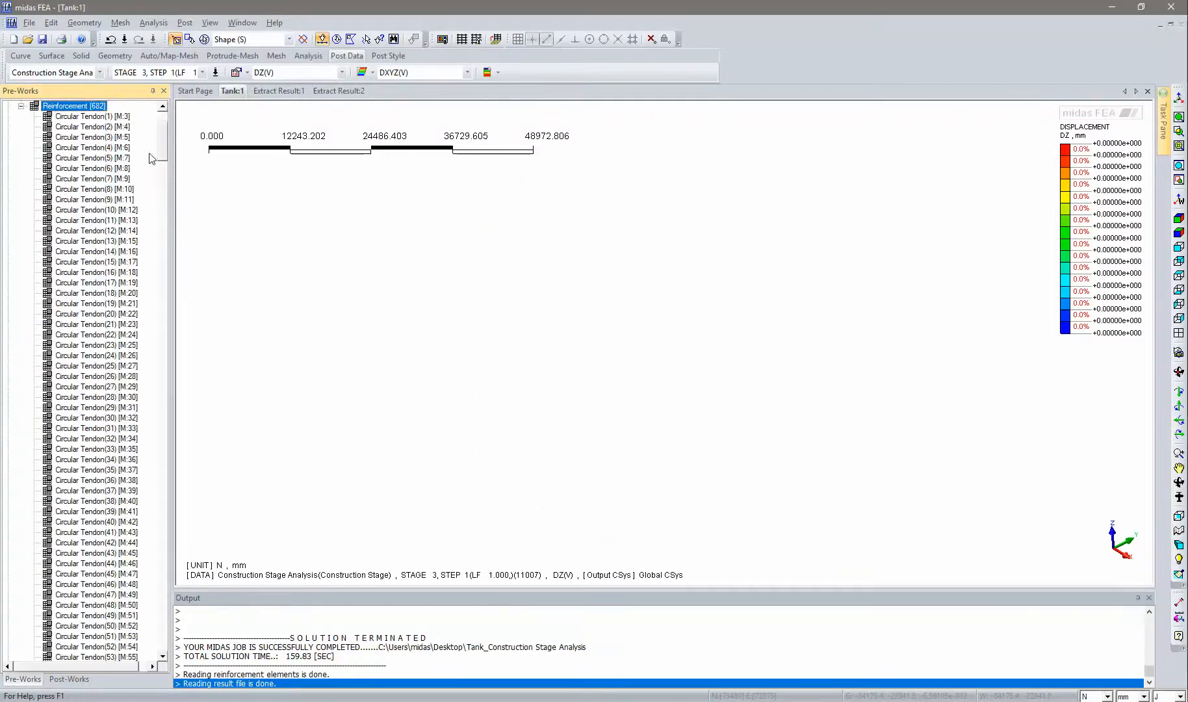
{"action": "left_click_drag", "start_coordinate": [163, 147], "coordinate": [167, 392]}
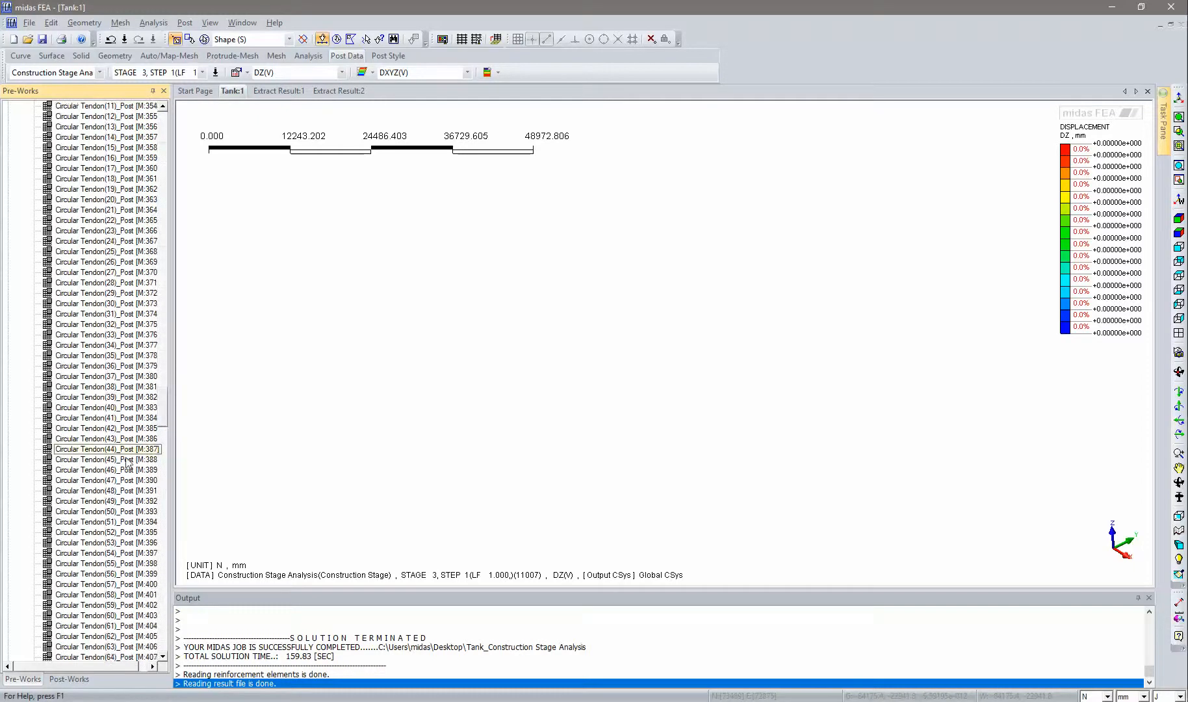
{"action": "left_click", "coordinate": [109, 513]}
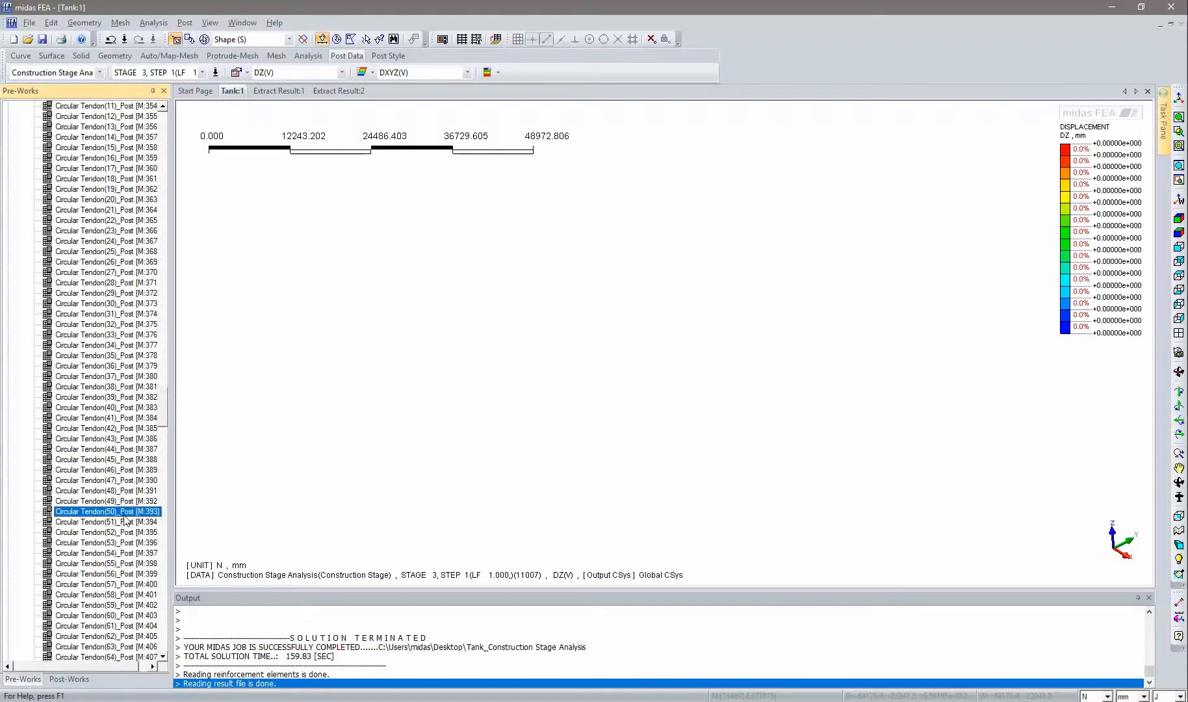
{"action": "right_click", "coordinate": [126, 518]}
{"action": "left_click", "coordinate": [153, 521]}
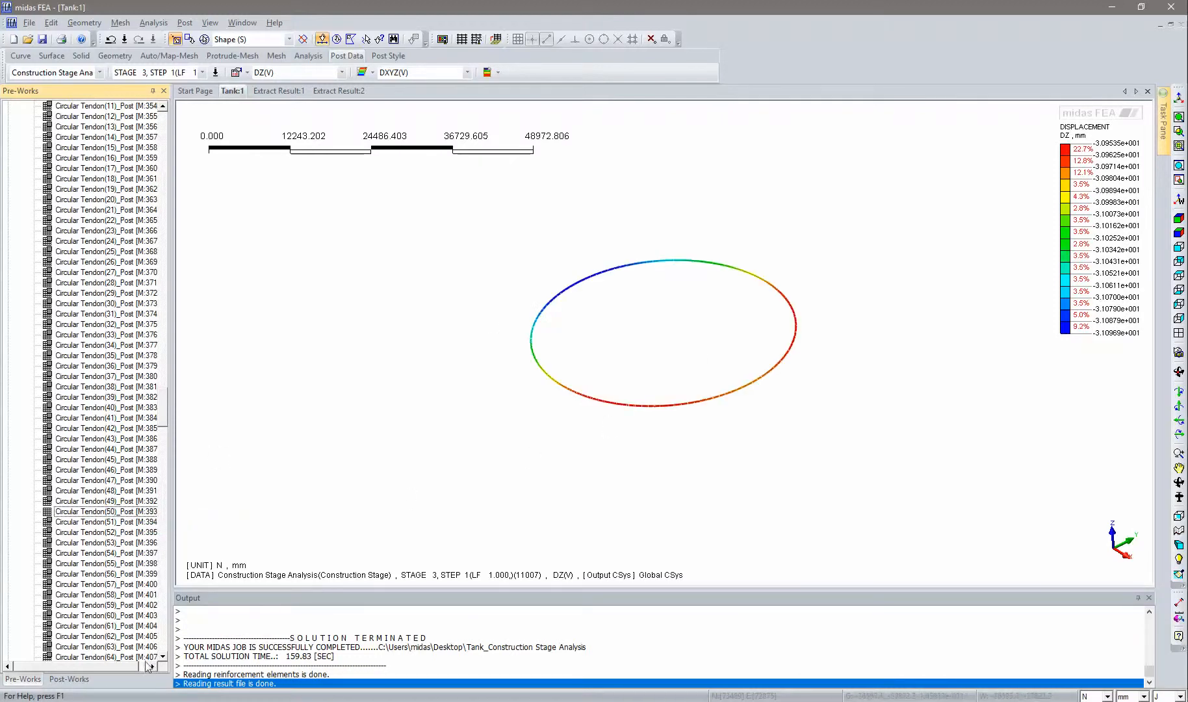
- Display the reinforcement bar Sxx stress for Stage 1, Step 1 under 1D Reinforcement Stresses/Strains
{"action": "left_click", "coordinate": [69, 679]}
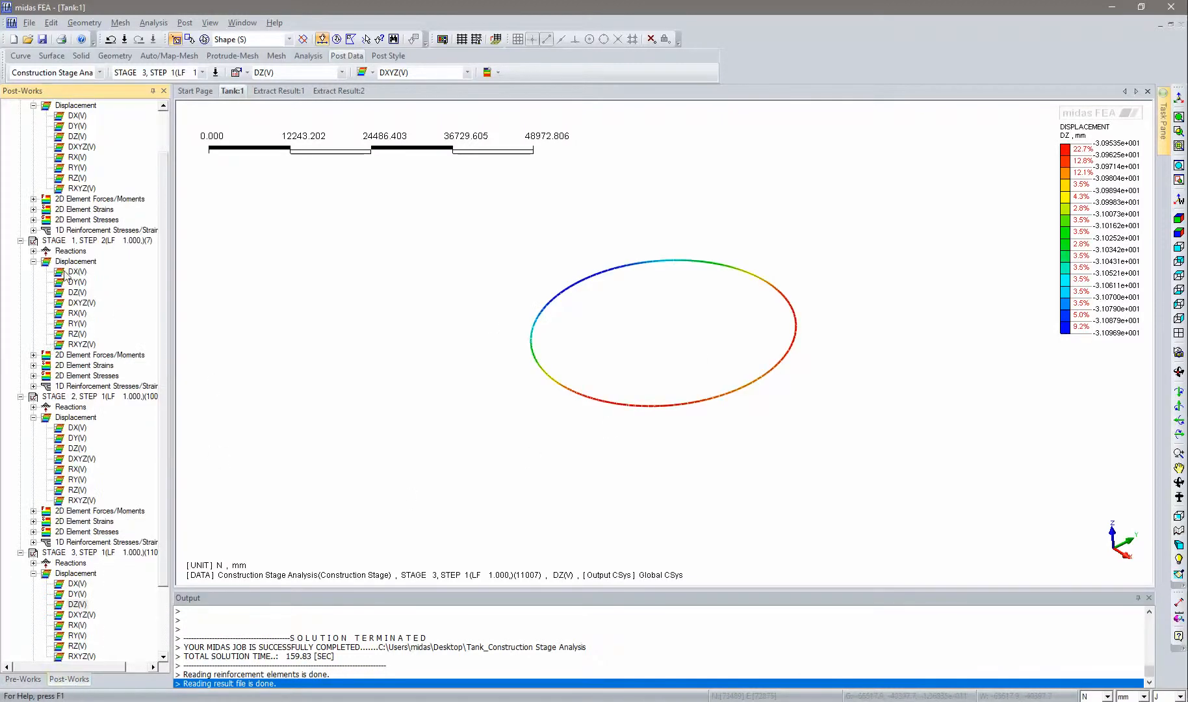
{"action": "scroll", "coordinate": [58, 260], "scroll_direction": "up", "scroll_amount": 2}
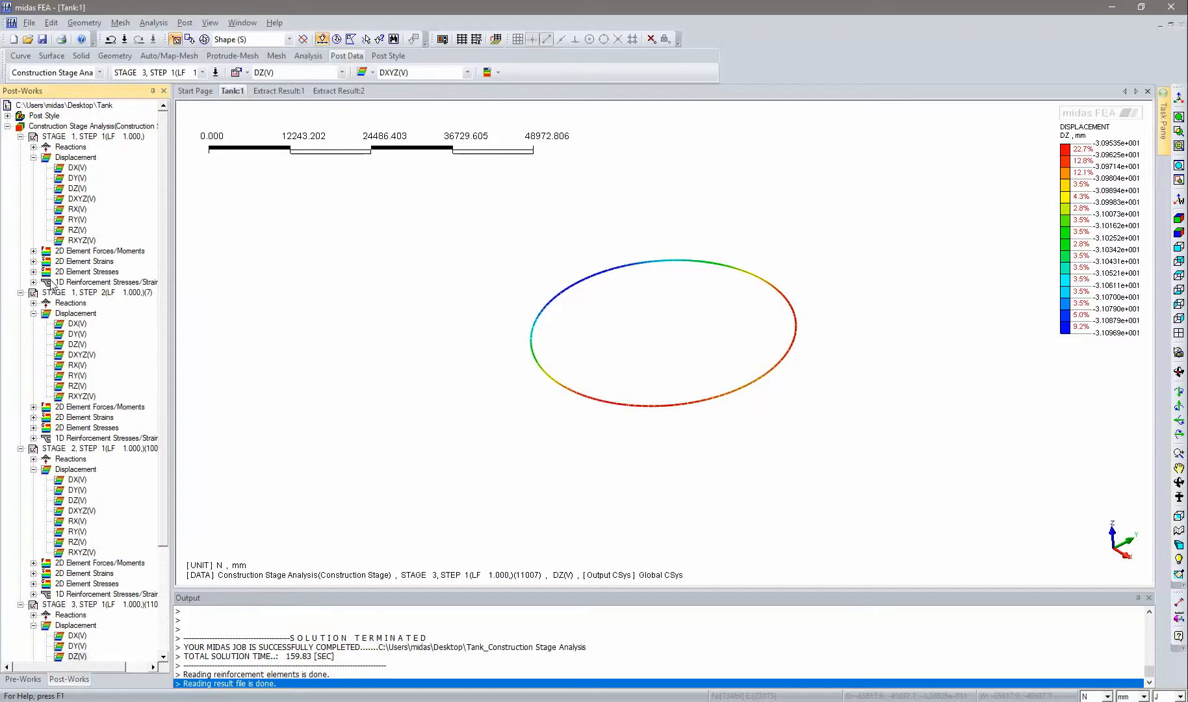
{"action": "double_click", "coordinate": [84, 283]}
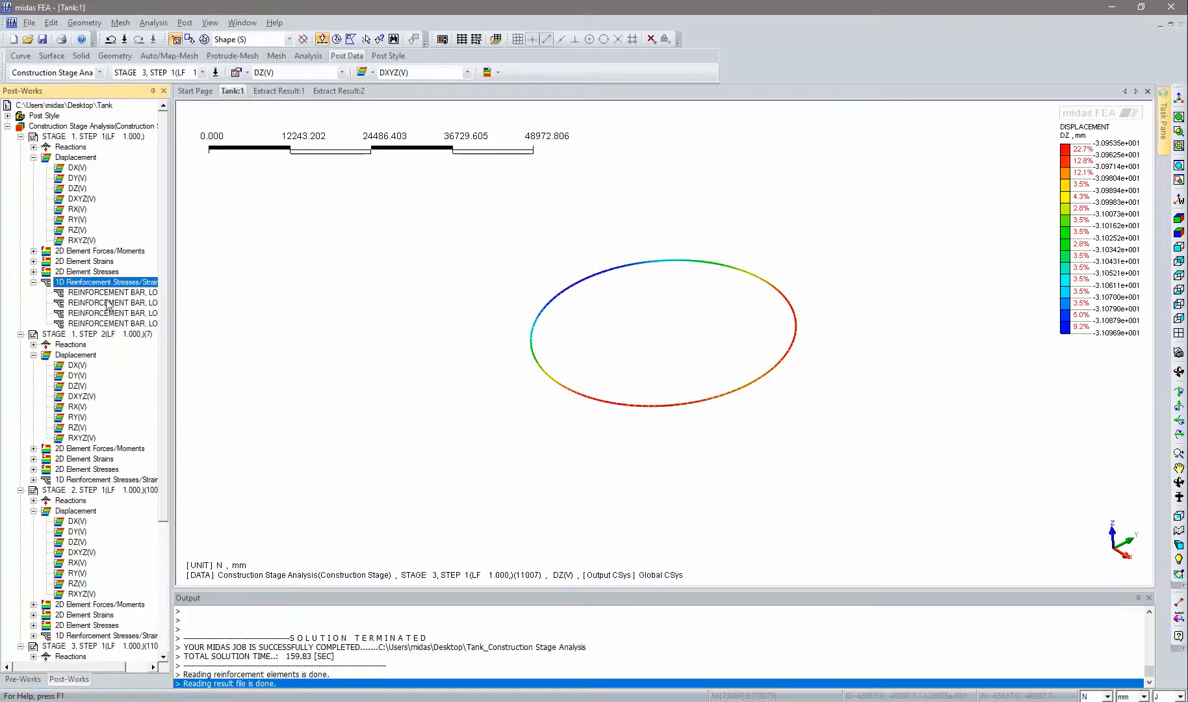
{"action": "double_click", "coordinate": [109, 293]}
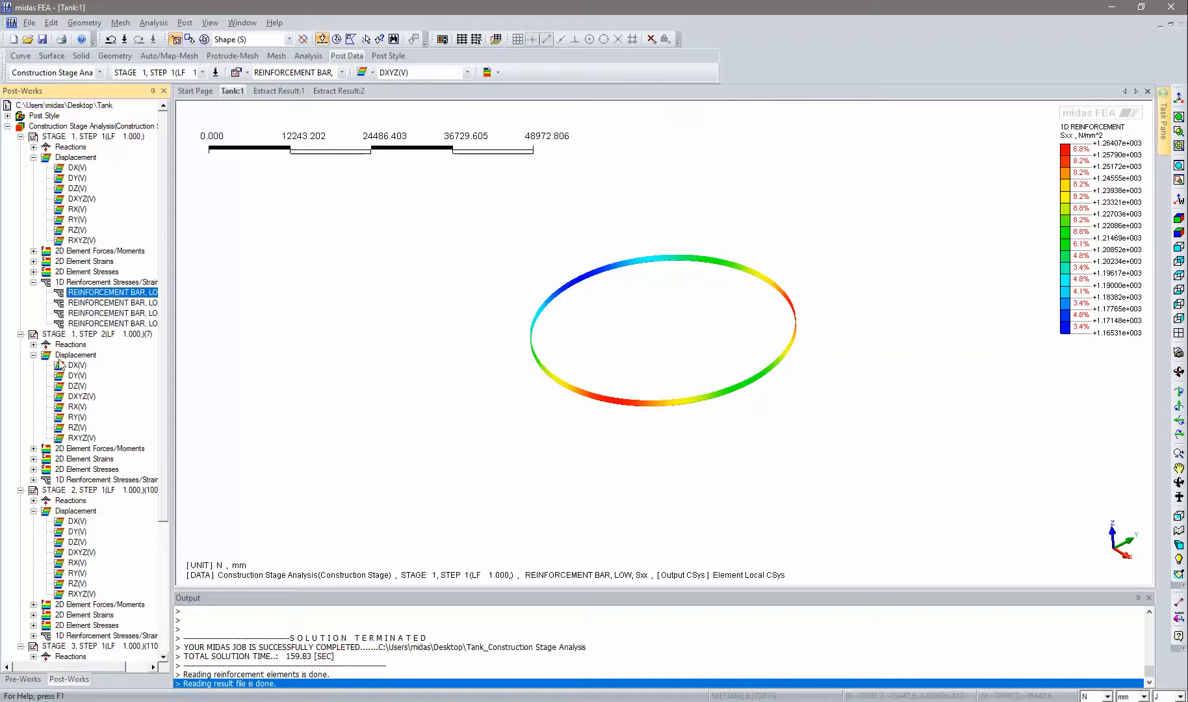
- Display the reinforcement bar Sxx stress for Stage 1, Step 2 and then for Stage 2, Step 1
{"action": "double_click", "coordinate": [78, 478]}
{"action": "left_click", "coordinate": [91, 490]}
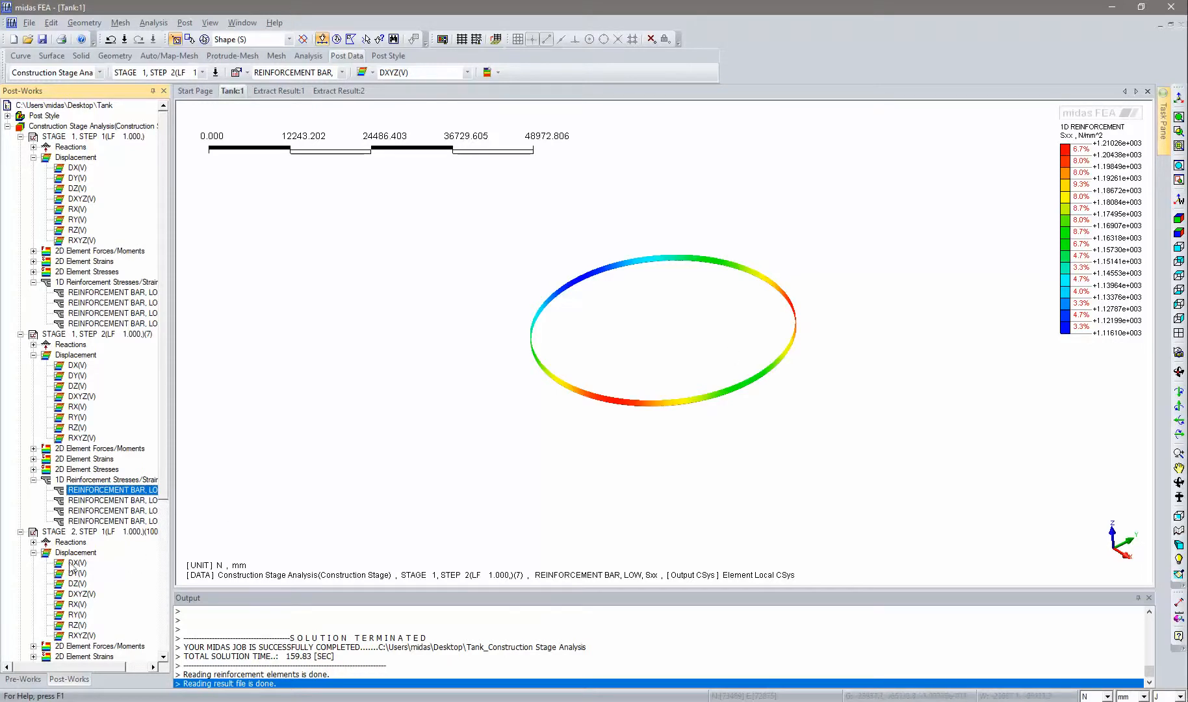
{"action": "scroll", "coordinate": [121, 619], "scroll_direction": "down", "scroll_amount": 3}
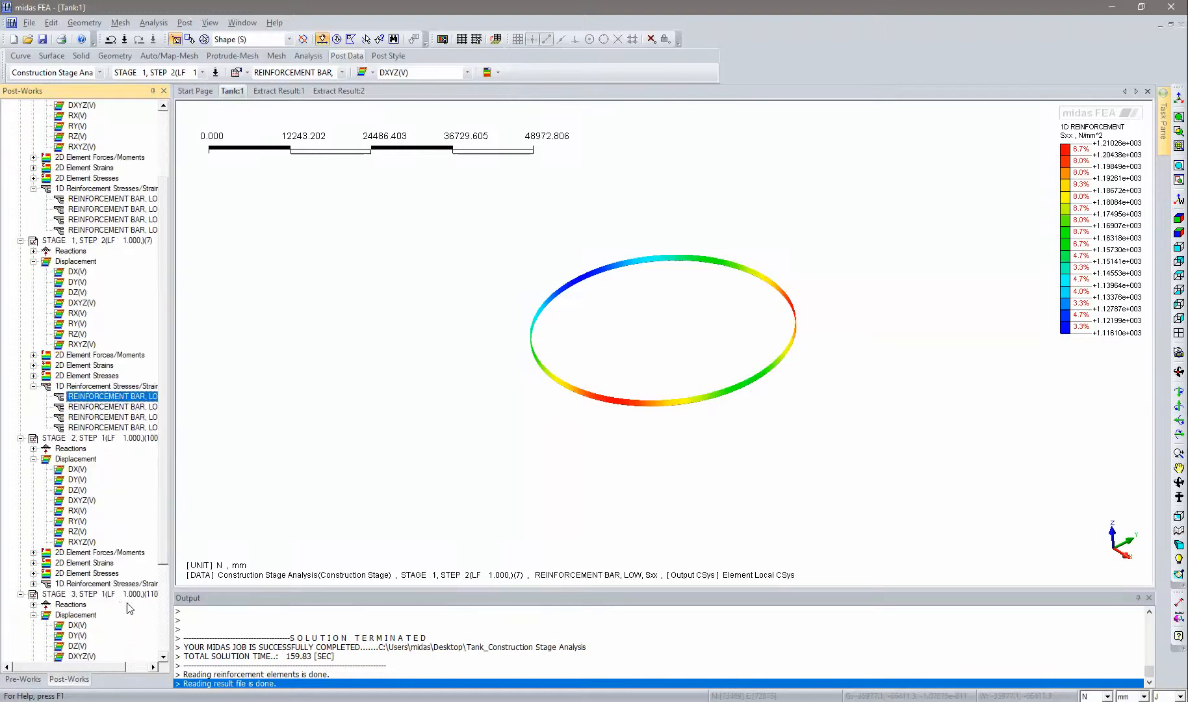
{"action": "double_click", "coordinate": [103, 590]}
{"action": "double_click", "coordinate": [104, 595]}
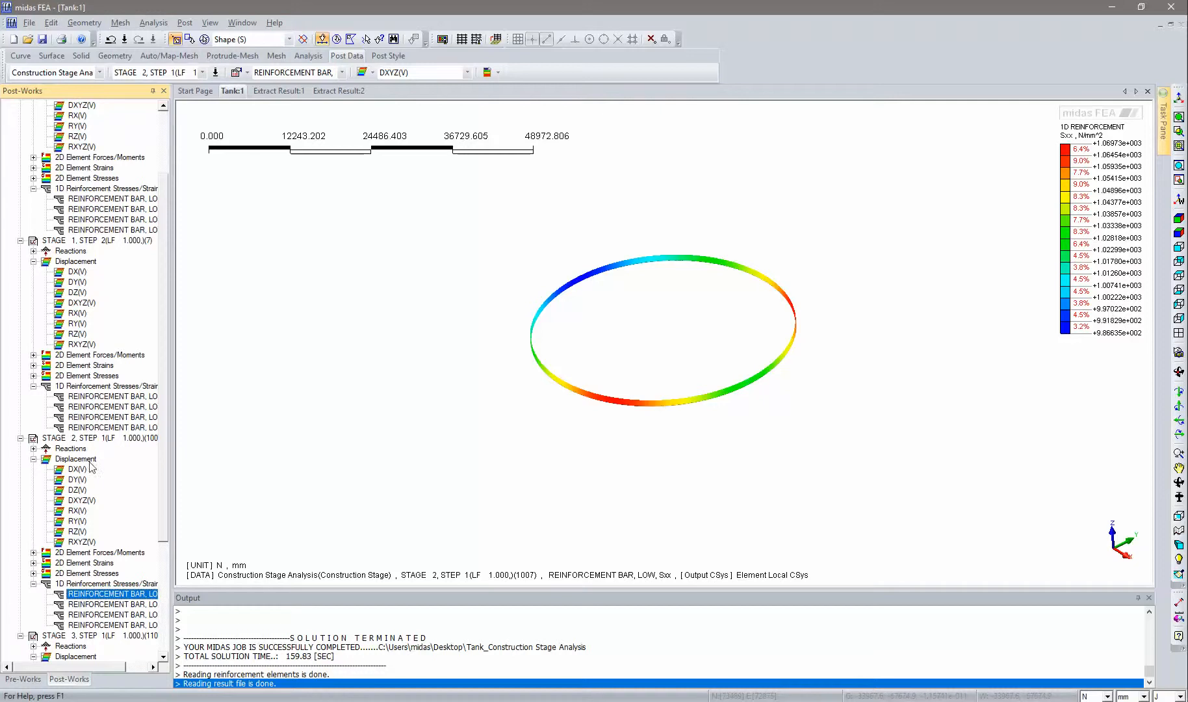
- Display the reinforcement bar Sxx stress for Stage 3, Step 1
{"action": "scroll", "coordinate": [164, 475], "scroll_direction": "down", "scroll_amount": 2}
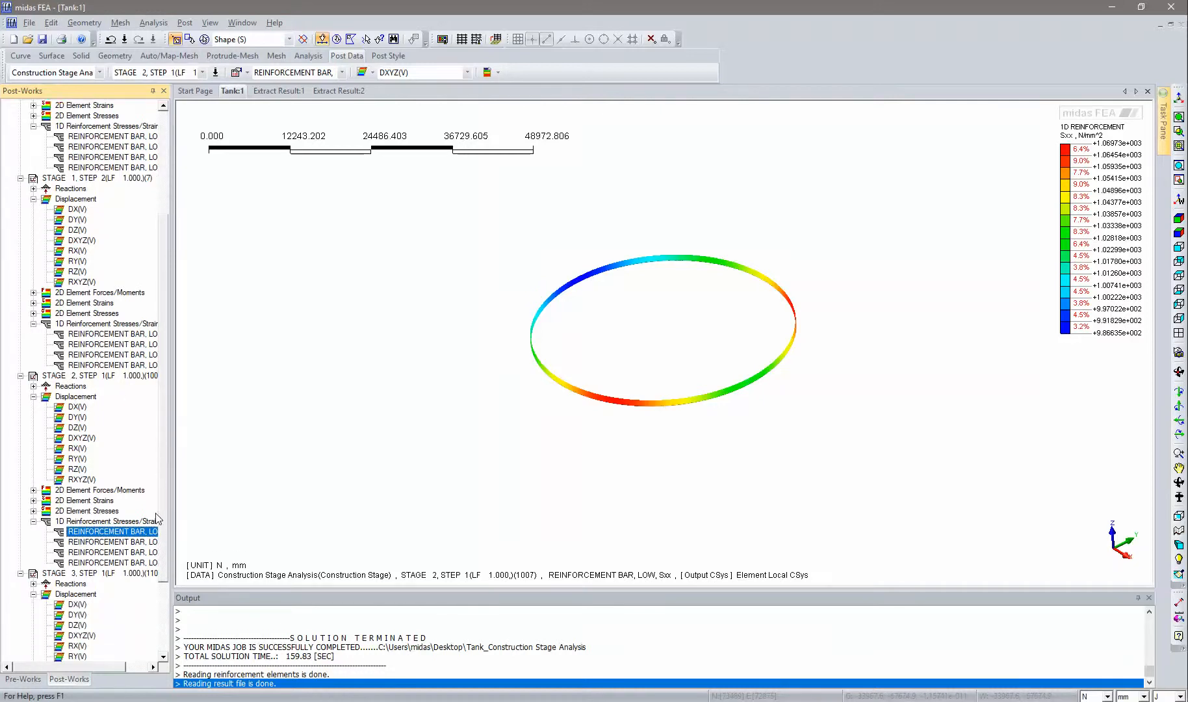
{"action": "left_click", "coordinate": [20, 376]}
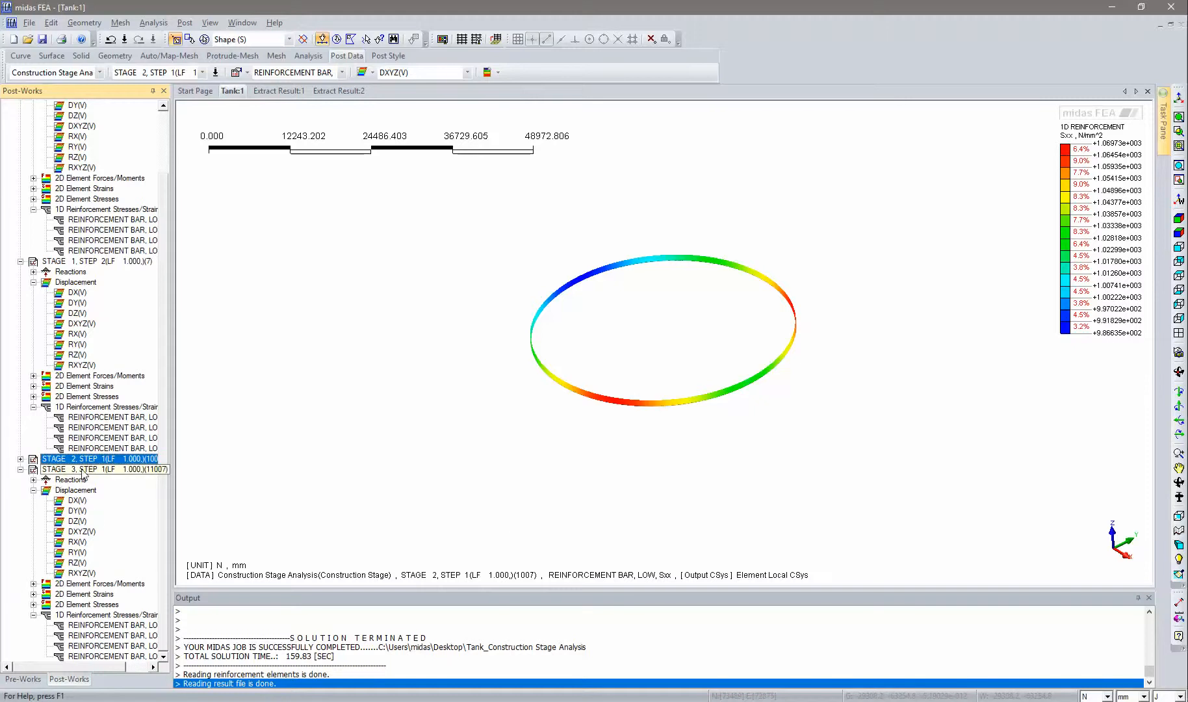
{"action": "double_click", "coordinate": [84, 625]}
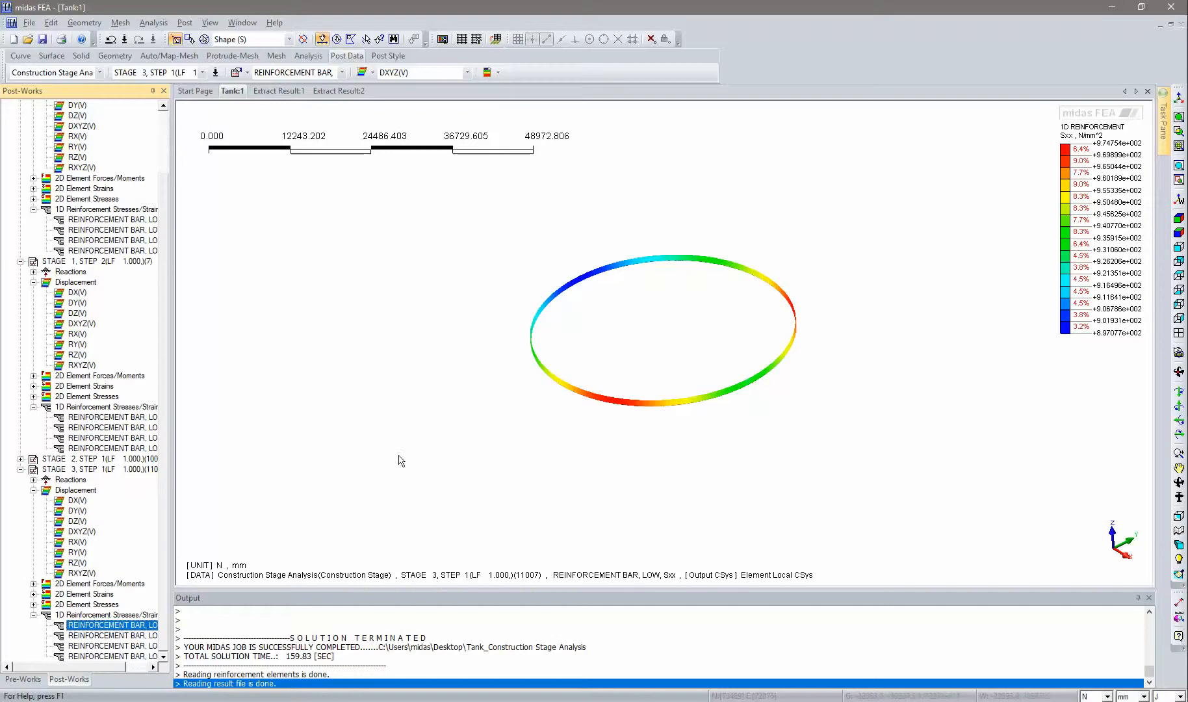
- Show only the Vertical Tendon(39)_Post reinforcement from the Reinforcement list
{"action": "left_click", "coordinate": [23, 678]}
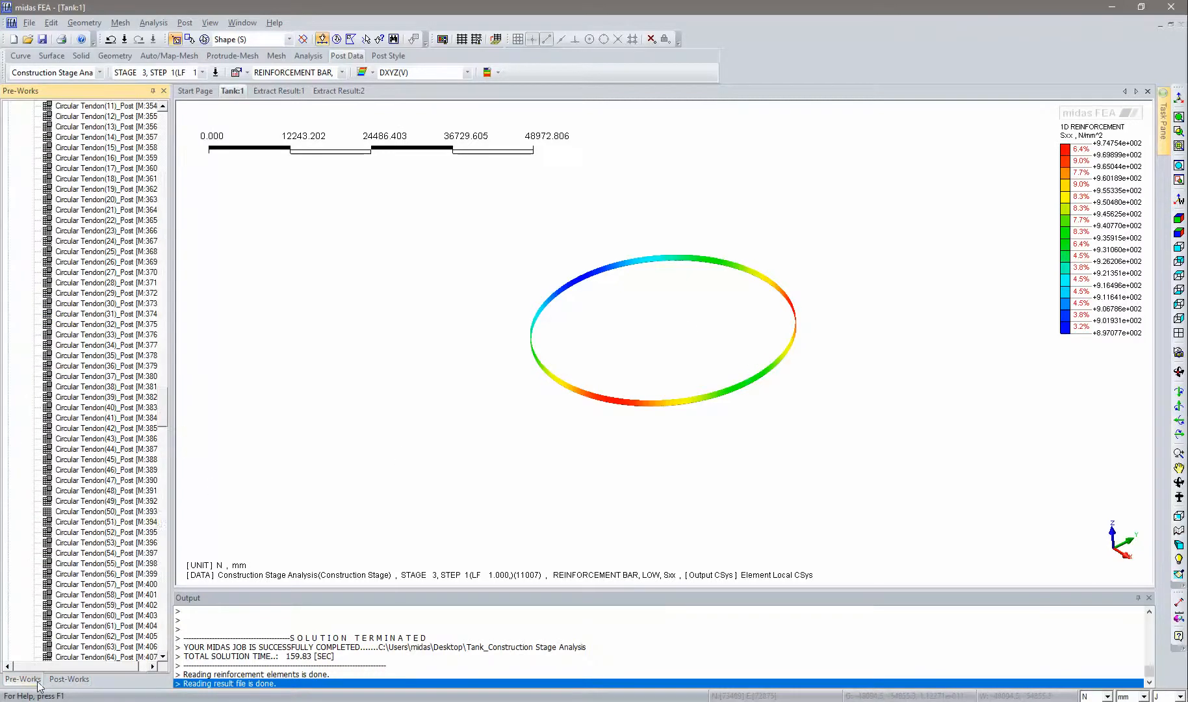
{"action": "left_click_drag", "start_coordinate": [161, 404], "coordinate": [154, 460]}
{"action": "right_click", "coordinate": [74, 552]}
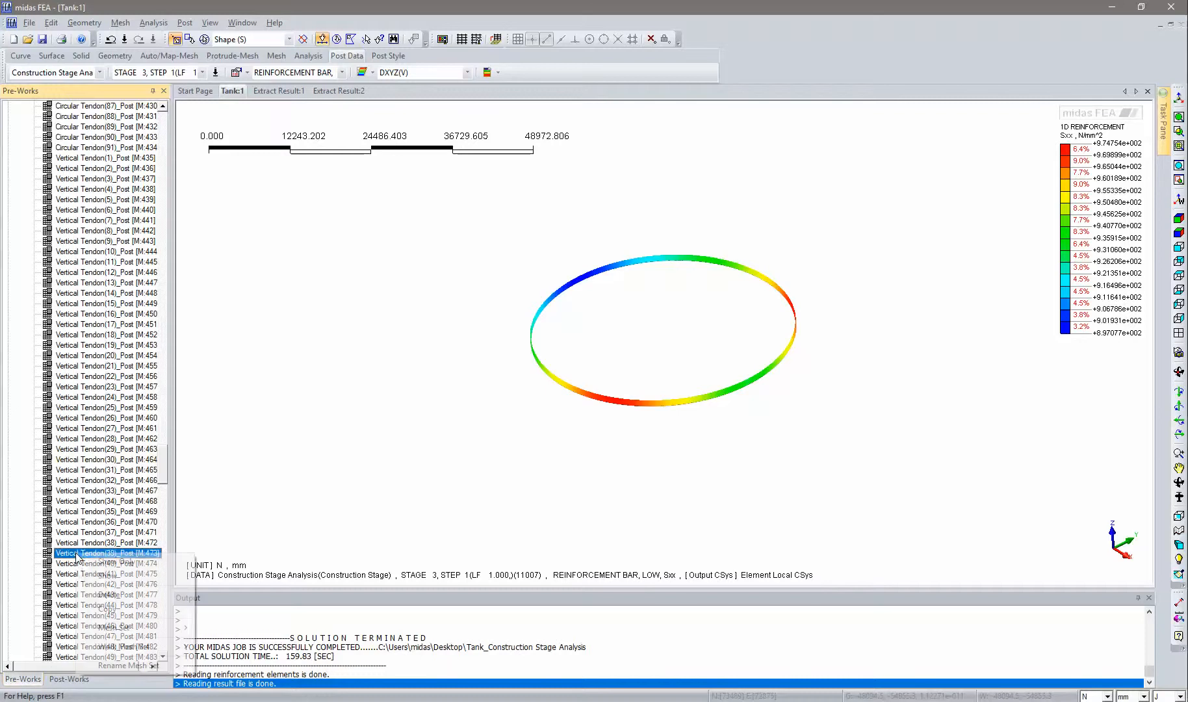
{"action": "left_click", "coordinate": [111, 562]}
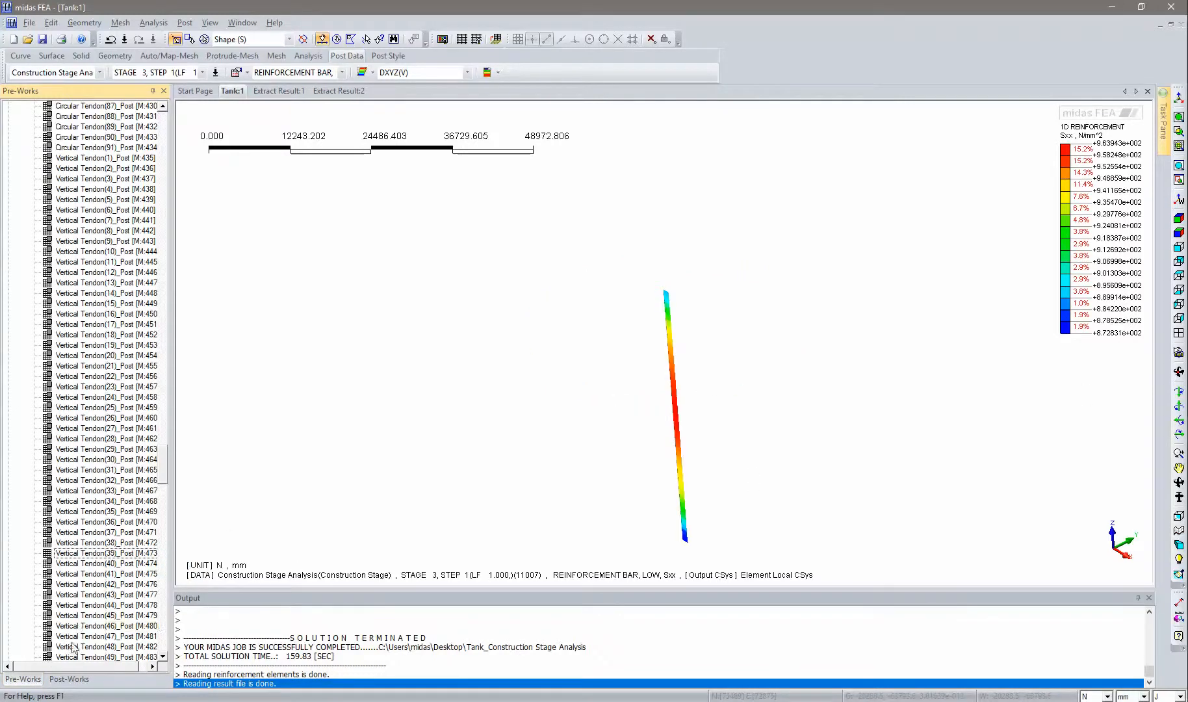
- Display the reinforcement bar Sxx stress for Stage 2, Step 1 under 1D Reinforcement Stresses/Strains
{"action": "left_click", "coordinate": [68, 678]}
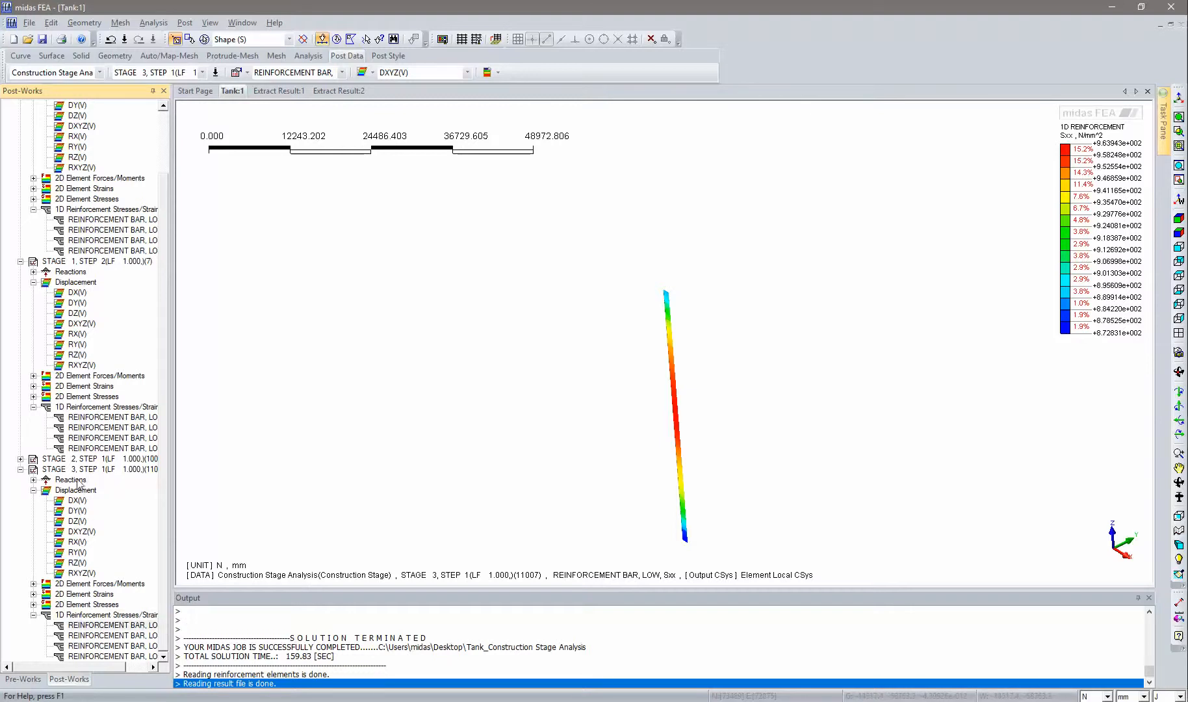
{"action": "double_click", "coordinate": [88, 460]}
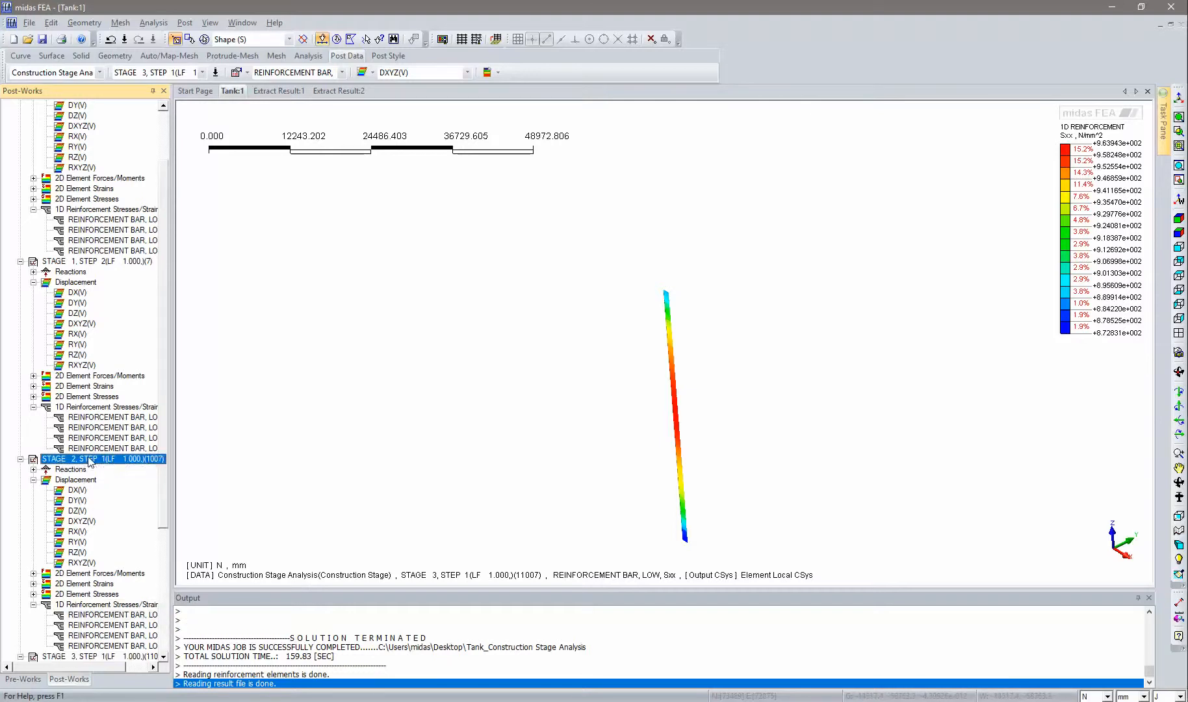
{"action": "double_click", "coordinate": [108, 614]}
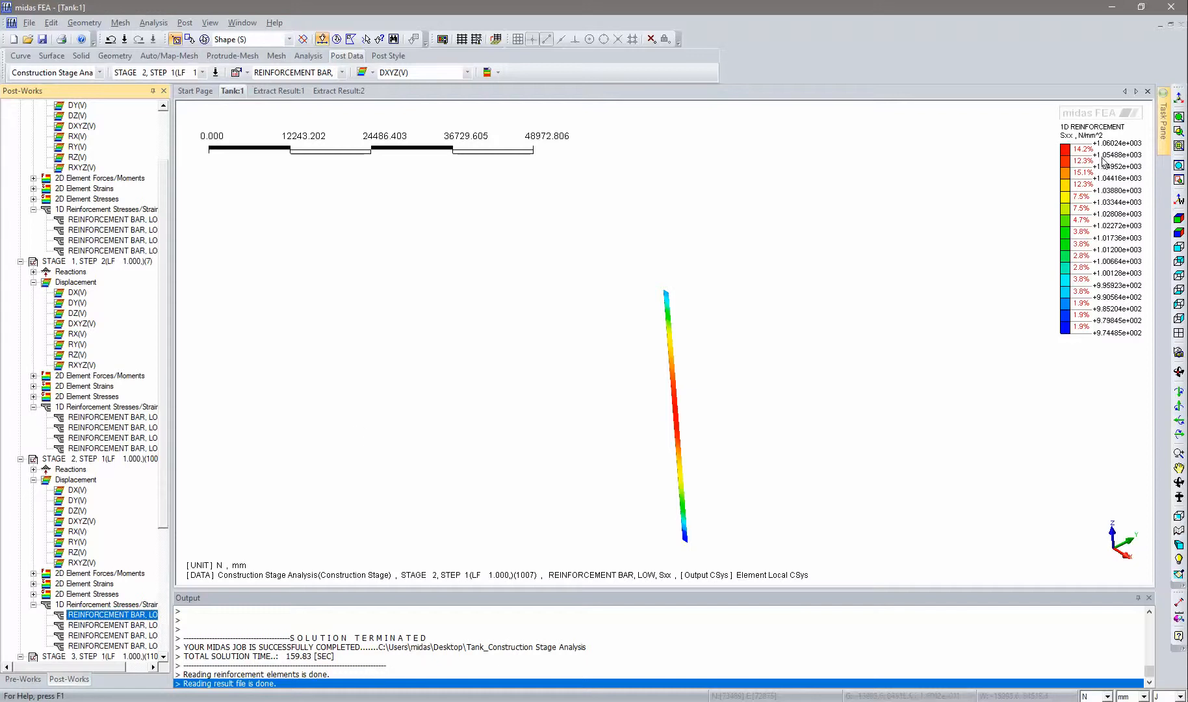
- Display the reinforcement bar Sxx stress for Stage 1, Step 2 and then for Stage 1, Step 1
{"action": "double_click", "coordinate": [94, 421]}
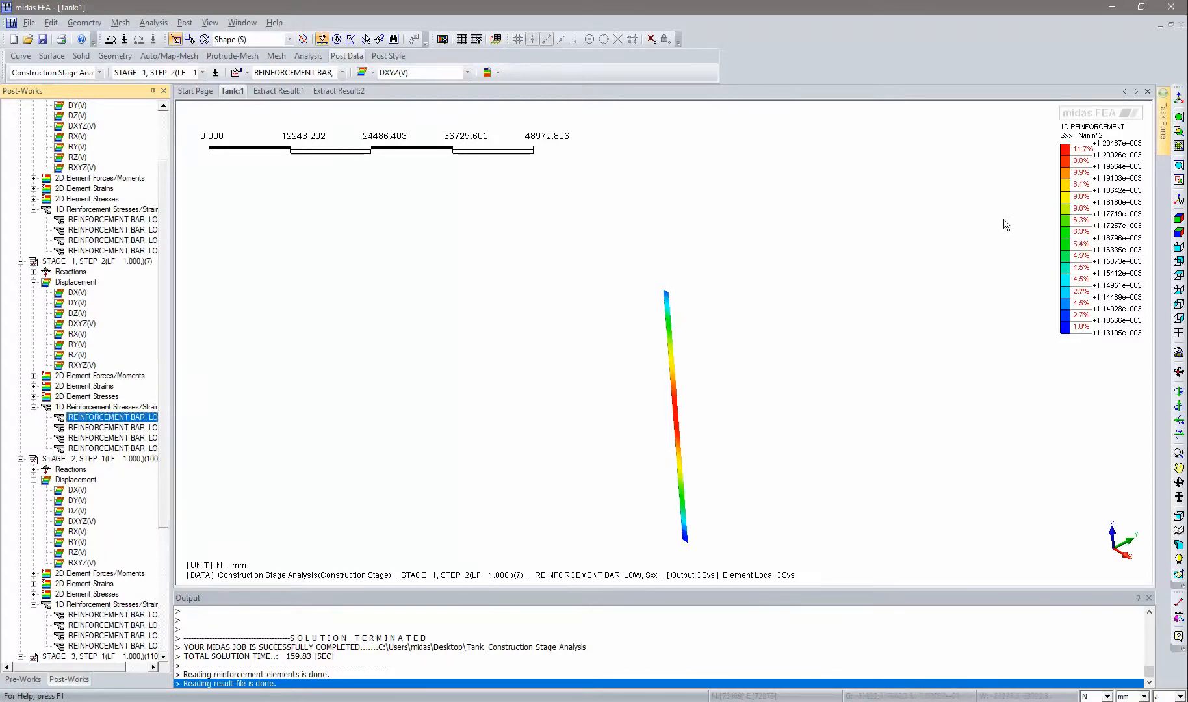
{"action": "double_click", "coordinate": [98, 220]}
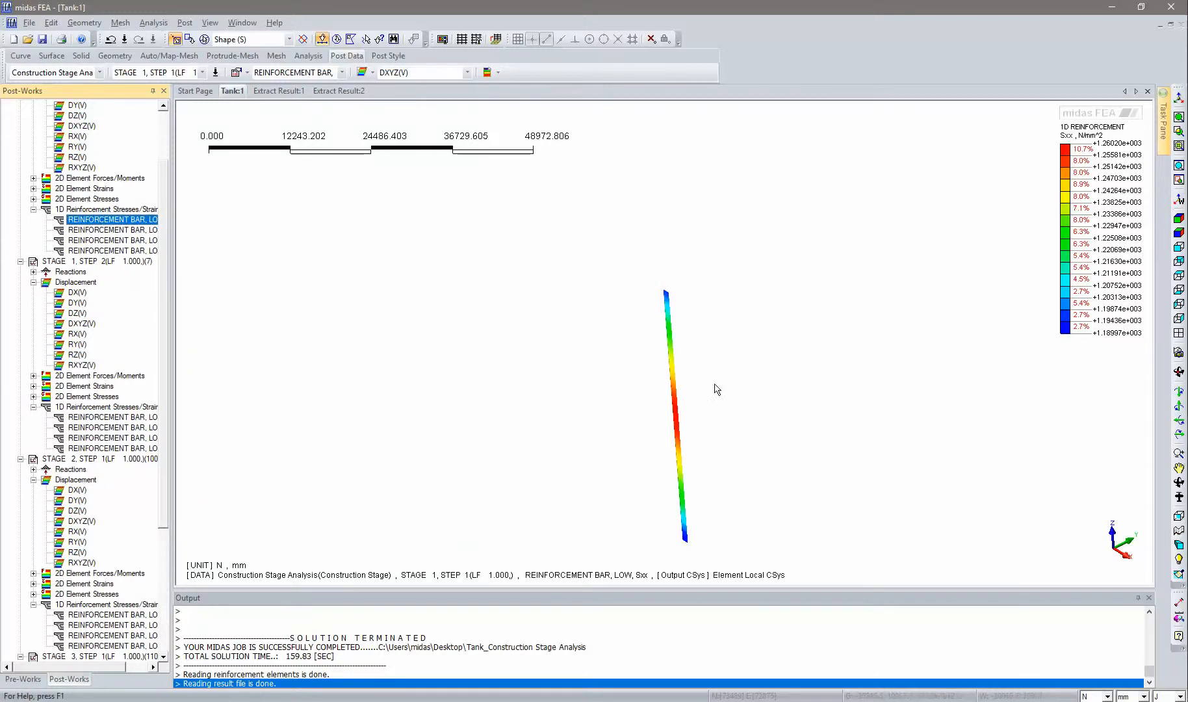
{"action": "left_click", "coordinate": [1178, 219]}
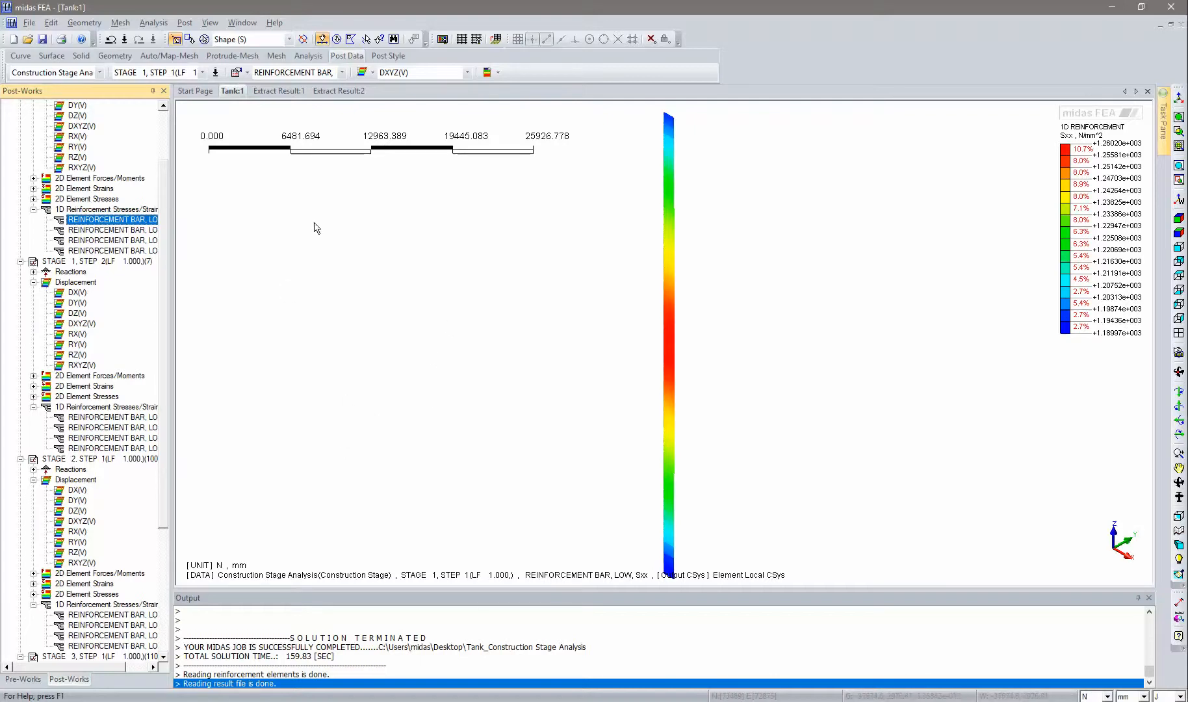
- Open Extract Result with reference step Stage 1, Step 1 and data LO-Plate, Bot, SPXX
{"action": "left_click", "coordinate": [176, 23]}
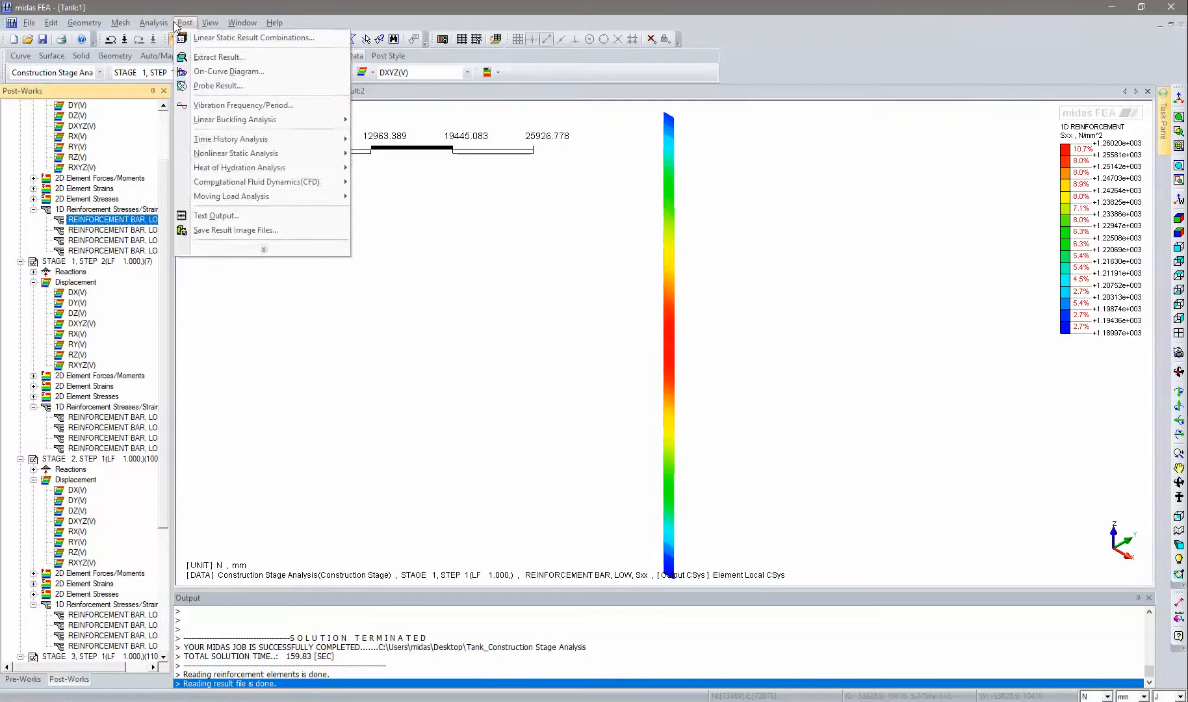
{"action": "mouse_move", "coordinate": [206, 24]}
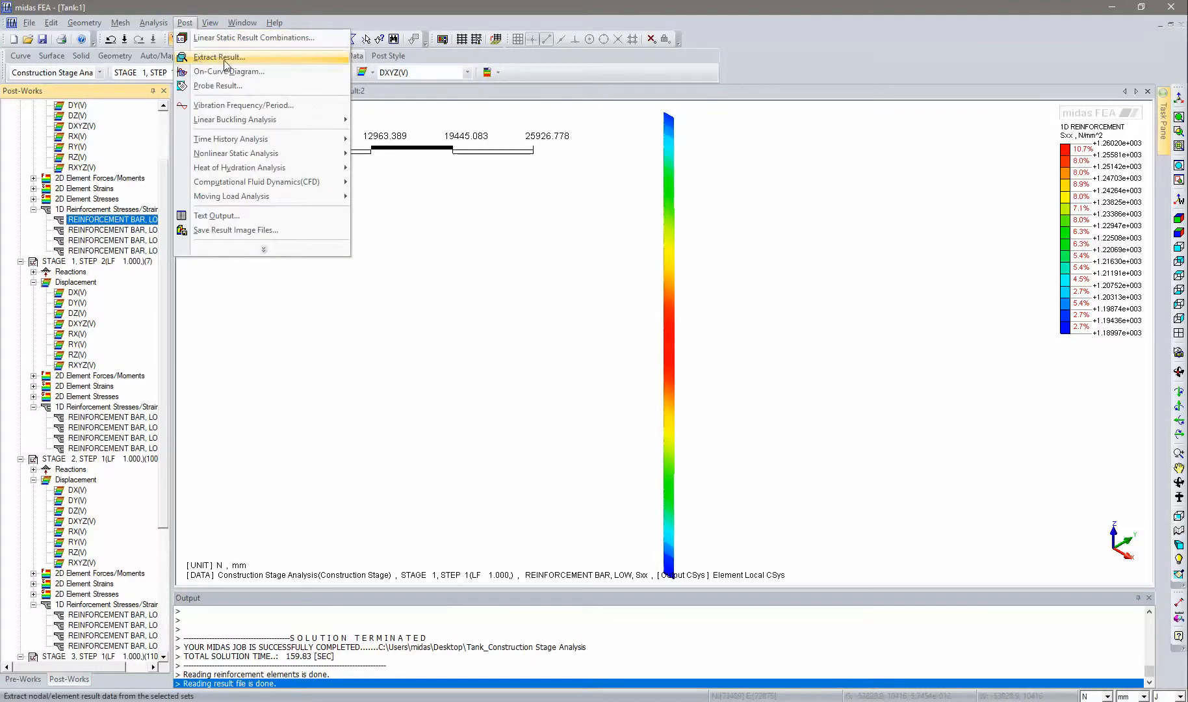
{"action": "left_click", "coordinate": [224, 59]}
{"action": "left_click_drag", "start_coordinate": [188, 110], "coordinate": [289, 117]}
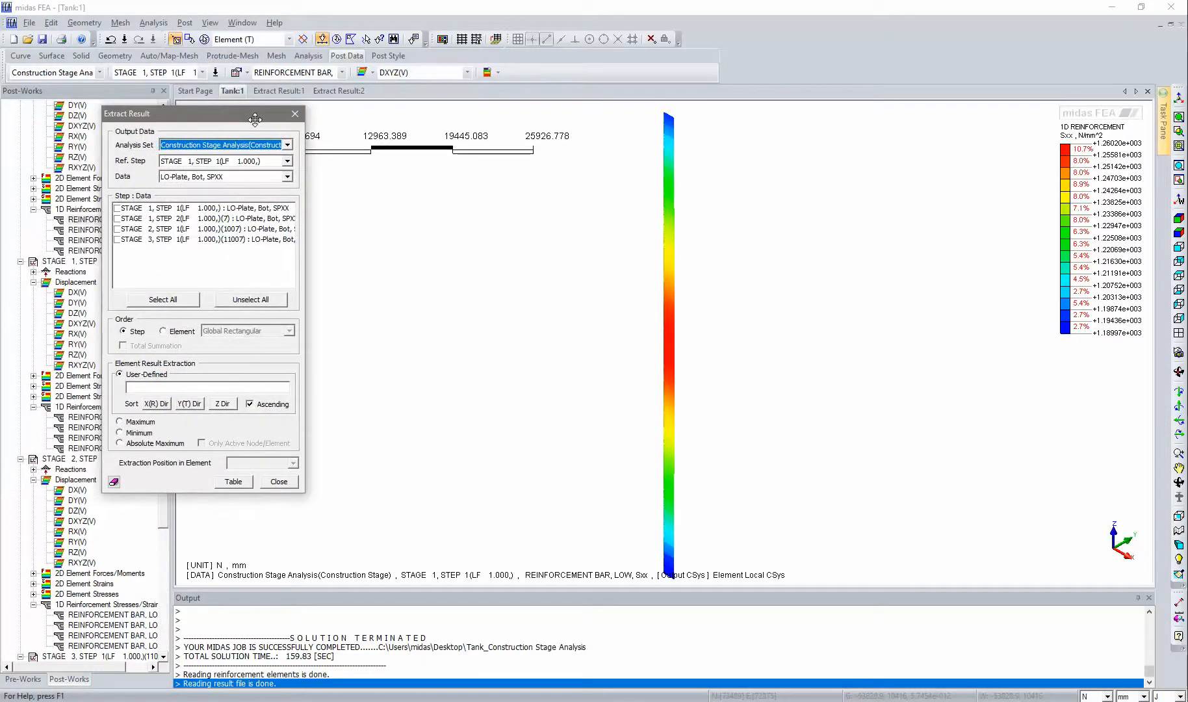
{"action": "left_click", "coordinate": [287, 160]}
{"action": "left_click", "coordinate": [205, 181]}
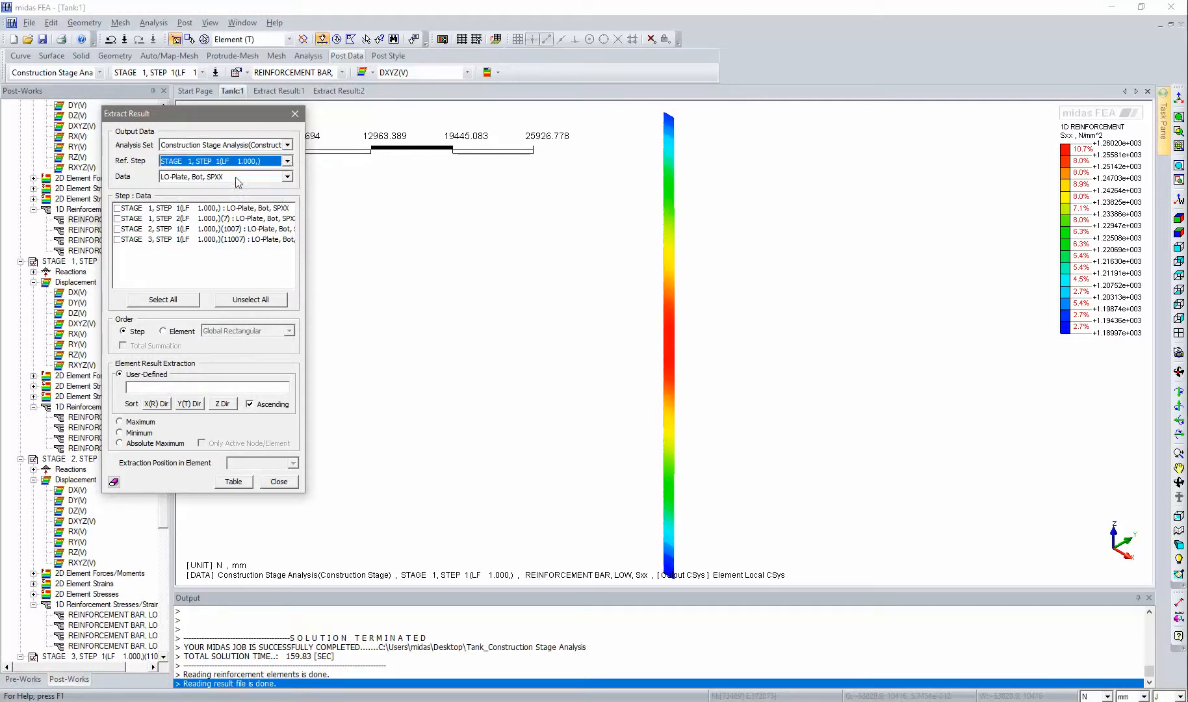
{"action": "left_click", "coordinate": [288, 177]}
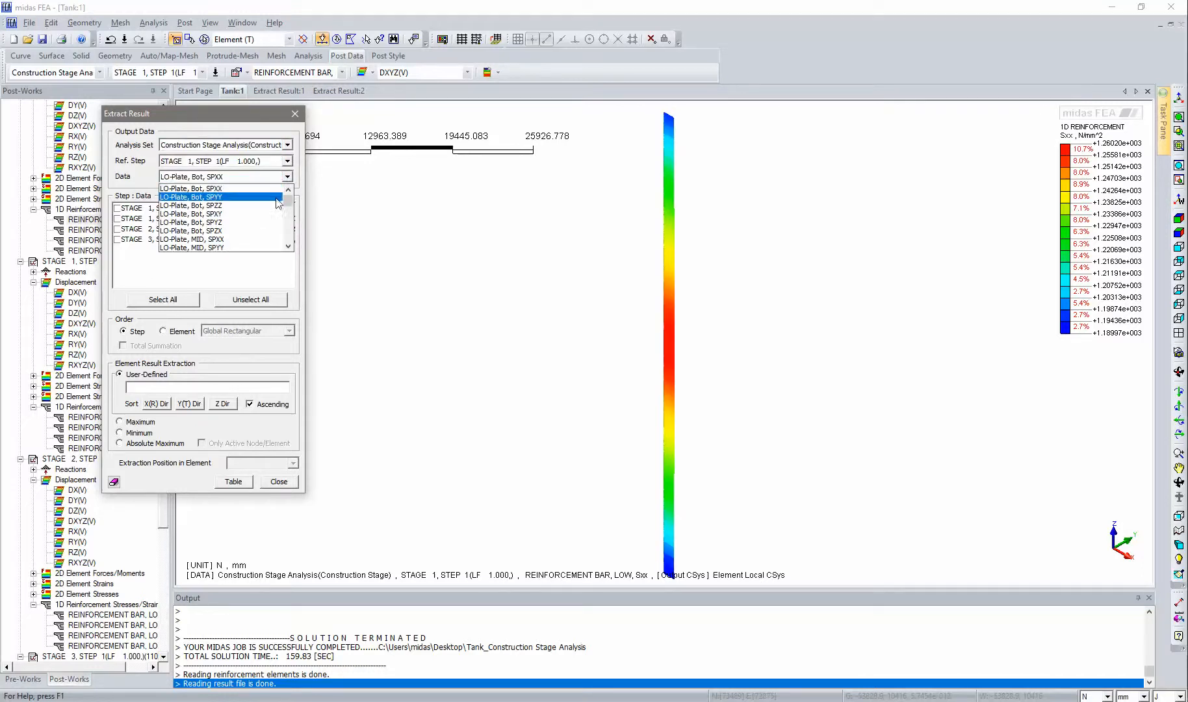
{"action": "left_click", "coordinate": [289, 181]}
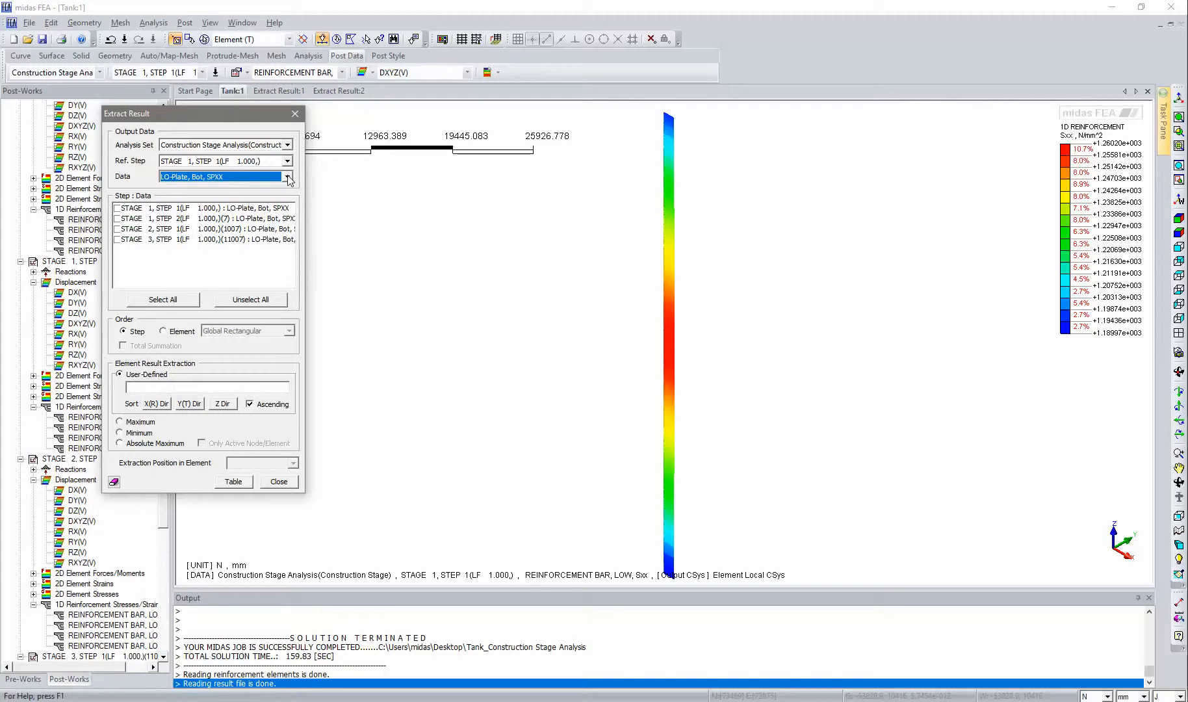
- Check all four construction stage steps in the Step : Data list
{"action": "left_click", "coordinate": [122, 210]}
{"action": "left_click", "coordinate": [119, 218]}
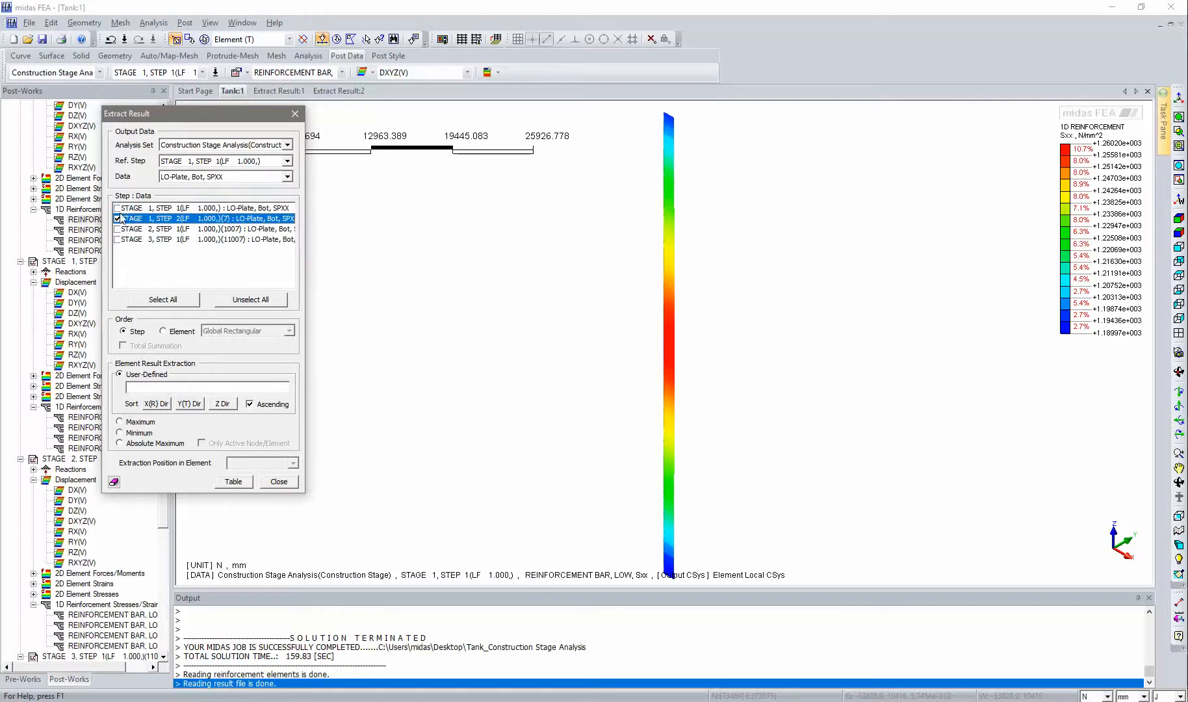
{"action": "left_click", "coordinate": [119, 208]}
{"action": "left_click", "coordinate": [119, 229]}
{"action": "left_click", "coordinate": [119, 240]}
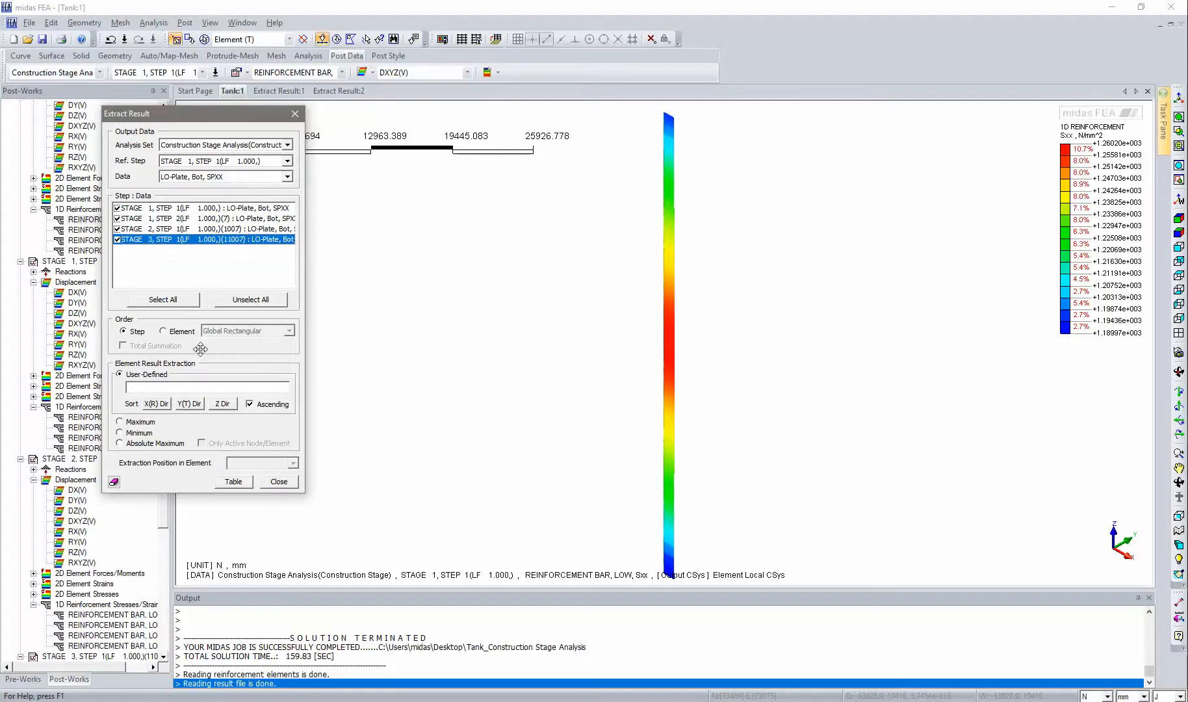
{"action": "left_click_drag", "start_coordinate": [197, 121], "coordinate": [324, 126]}
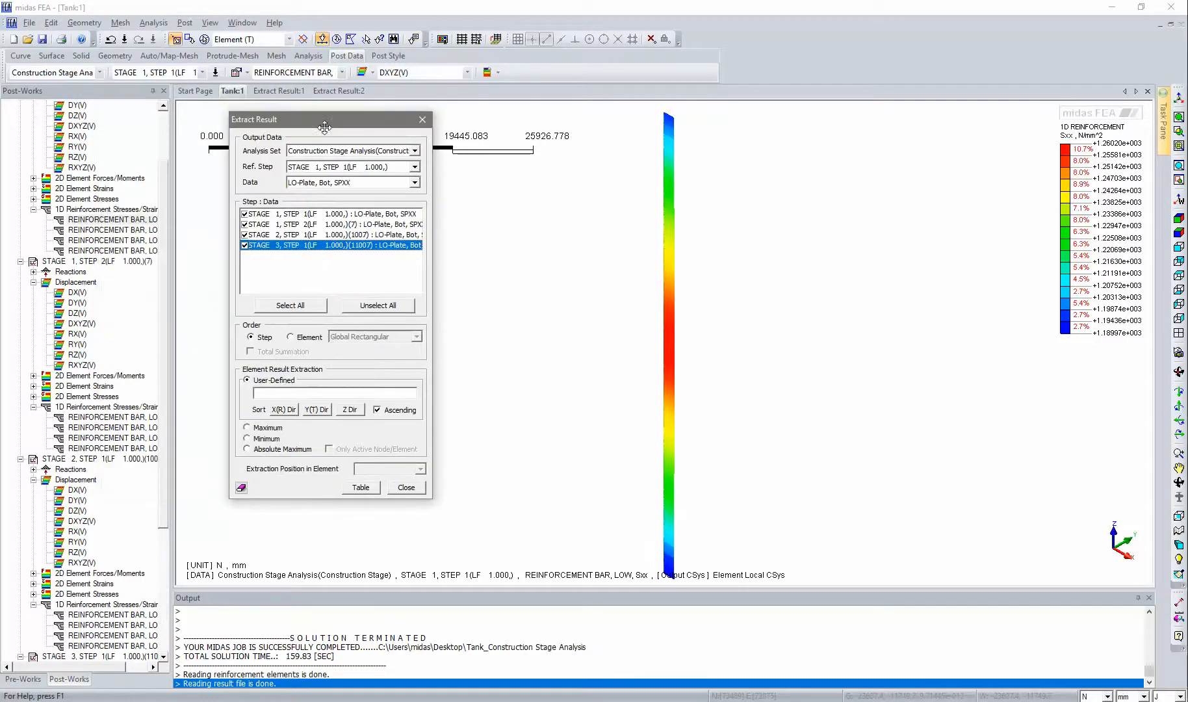
- Show only the Cylinder mesh set from the Mesh Set list
{"action": "left_click", "coordinate": [33, 677]}
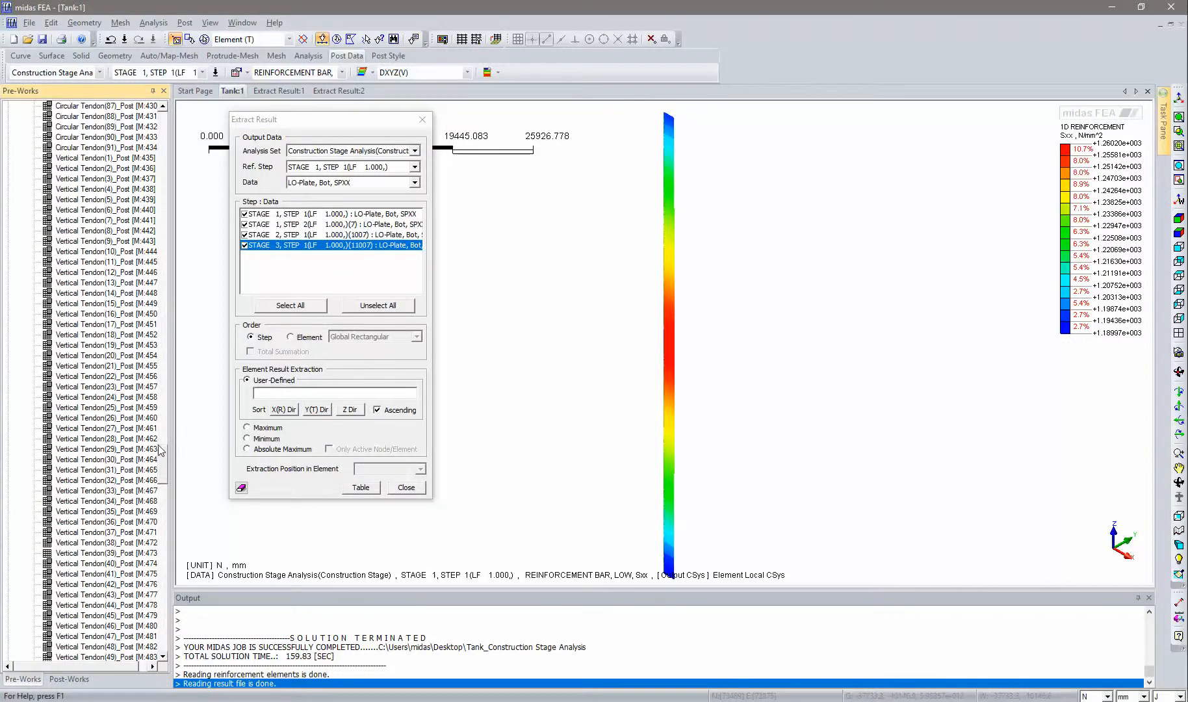
{"action": "left_click_drag", "start_coordinate": [162, 460], "coordinate": [159, 123]}
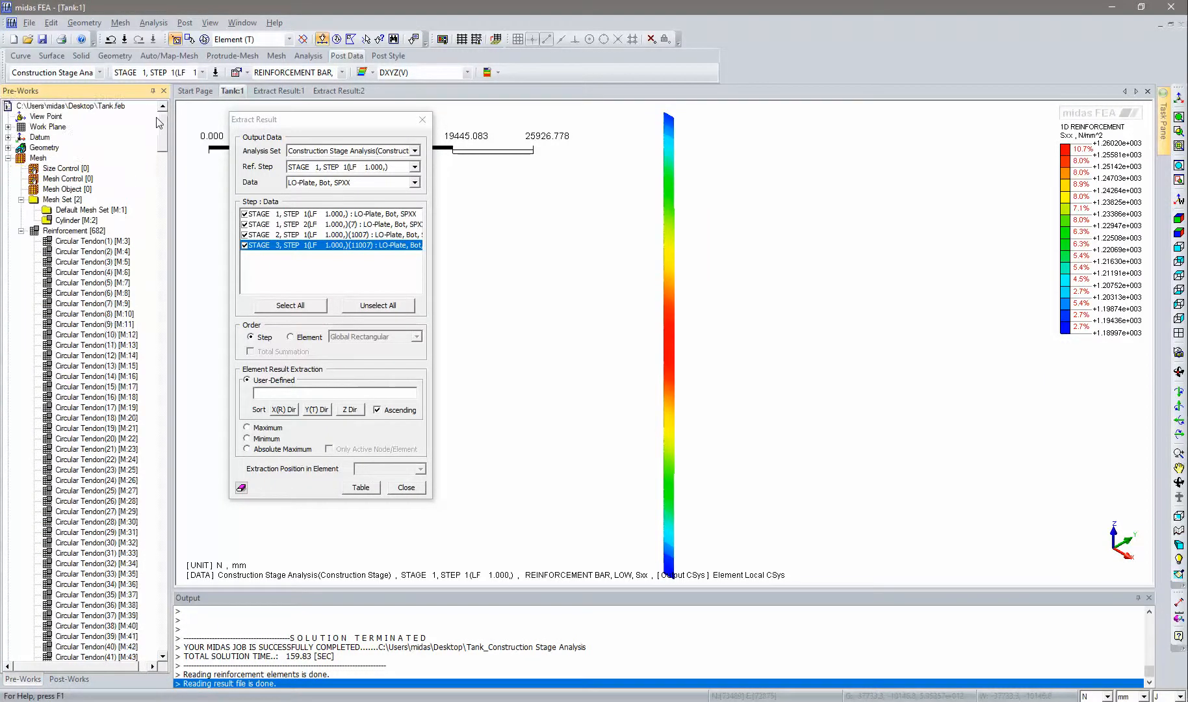
{"action": "right_click", "coordinate": [81, 223]}
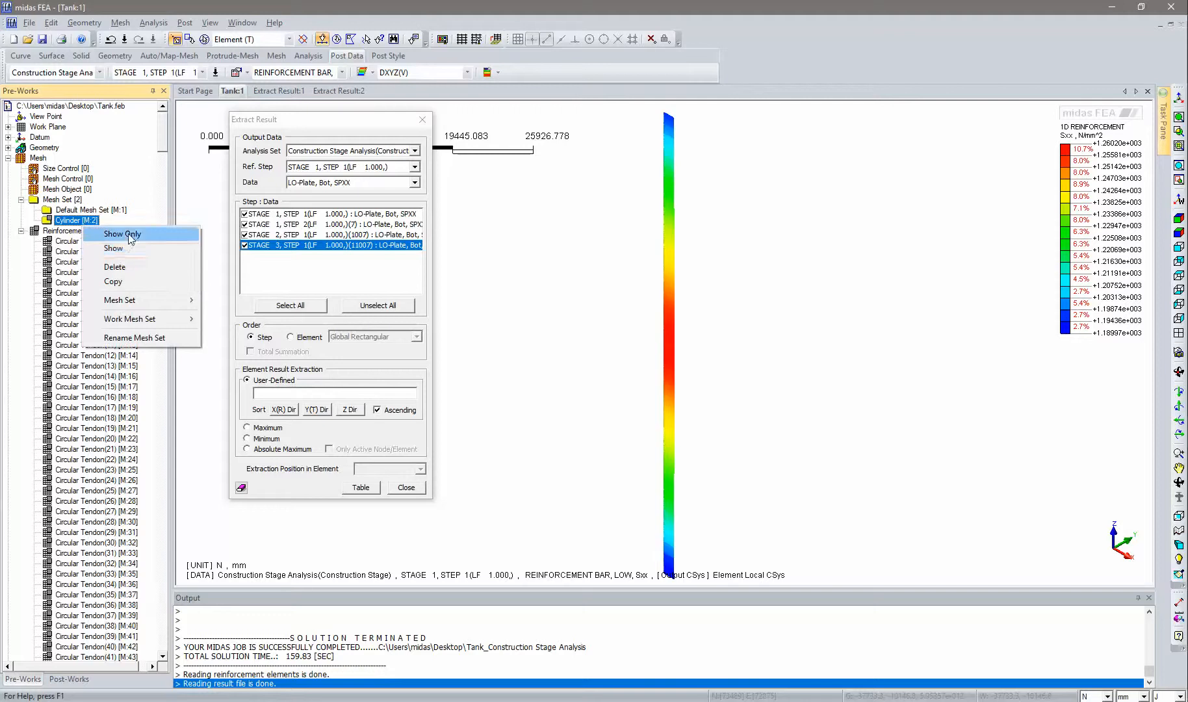
{"action": "left_click", "coordinate": [127, 233]}
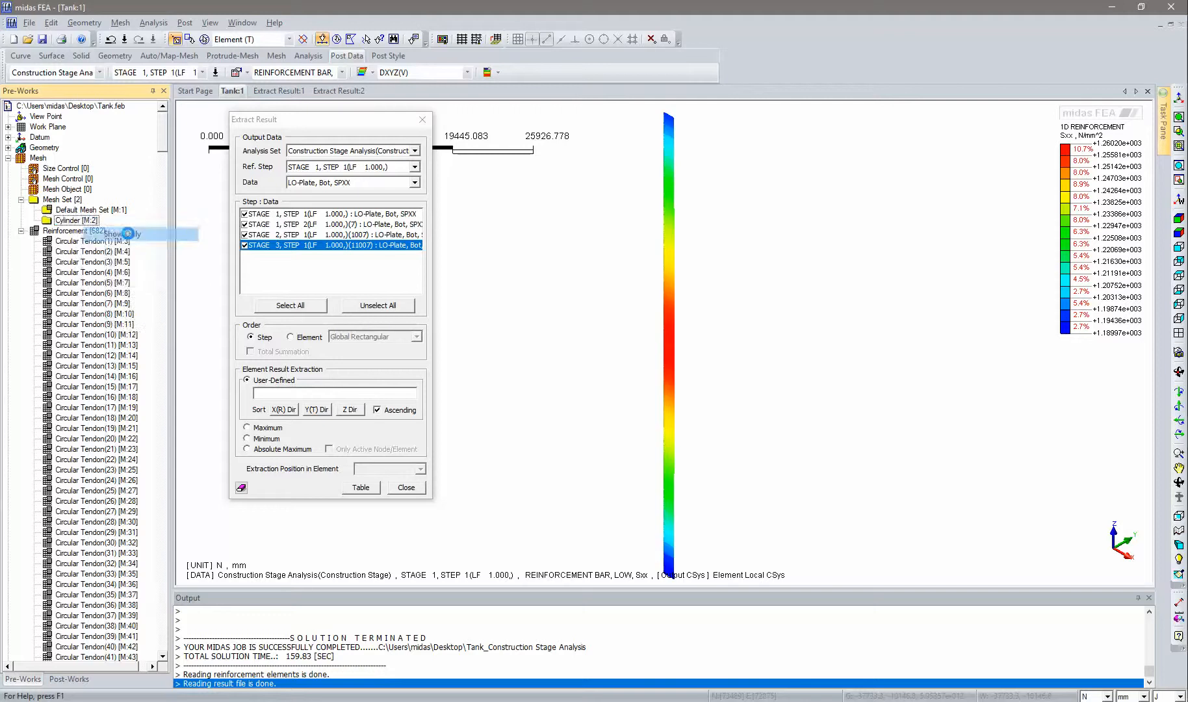
{"action": "right_click", "coordinate": [75, 223]}
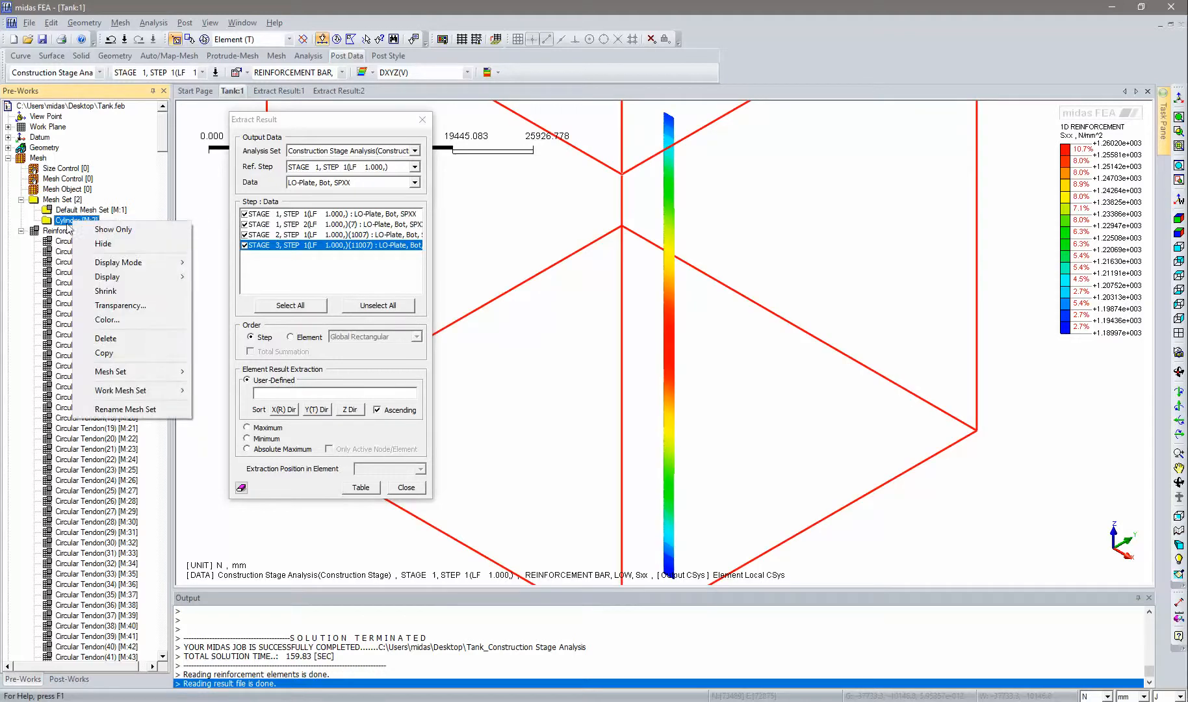
{"action": "right_click", "coordinate": [65, 231]}
{"action": "key", "text": "Escape"}
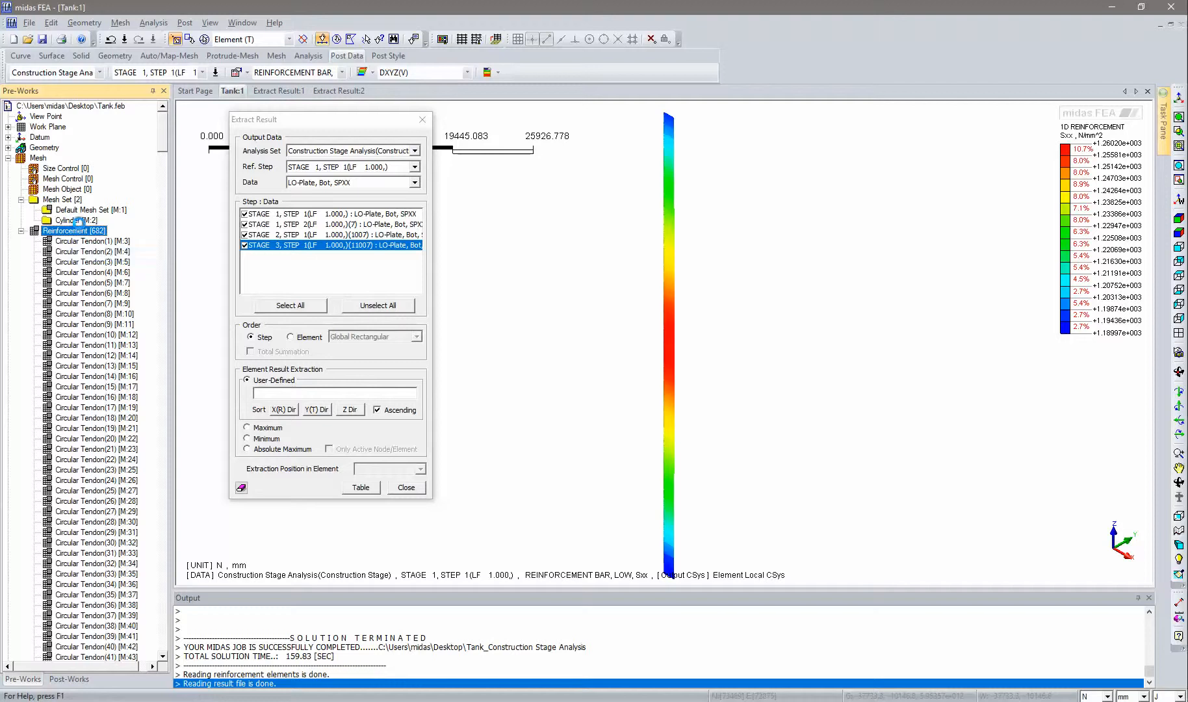
{"action": "right_click", "coordinate": [68, 222]}
{"action": "key", "text": "Escape"}
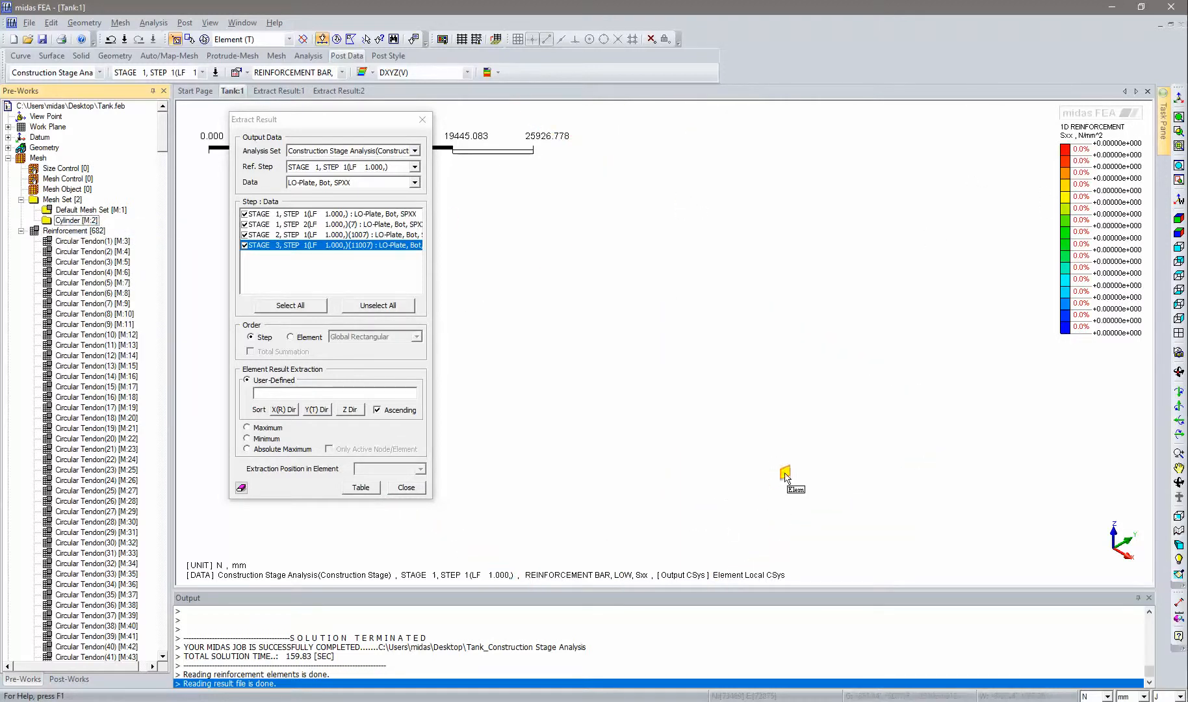
- Select a group of cylinder wall elements to fill the user-defined element list for extraction
{"action": "scroll", "coordinate": [744, 421], "scroll_direction": "down", "scroll_amount": 3}
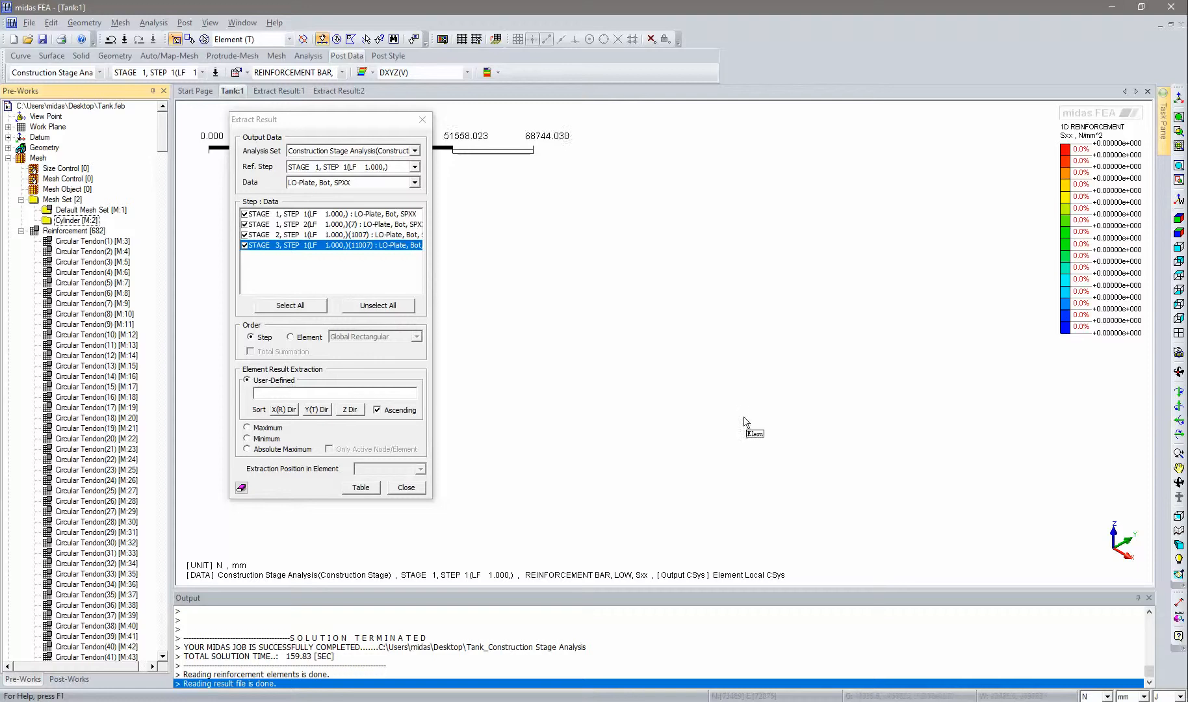
{"action": "left_click", "coordinate": [1180, 220]}
{"action": "left_click", "coordinate": [68, 679]}
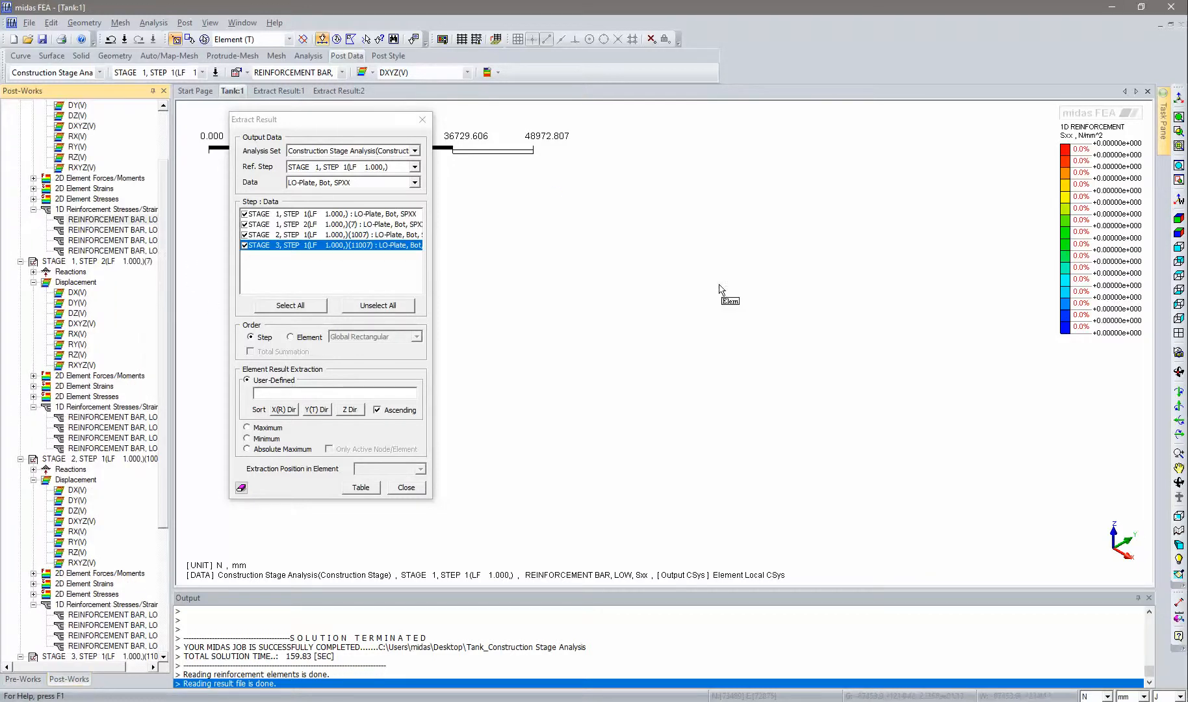
{"action": "scroll", "coordinate": [690, 422], "scroll_direction": "down", "scroll_amount": 3}
{"action": "middle_click_drag", "start_coordinate": [582, 492], "coordinate": [688, 366]}
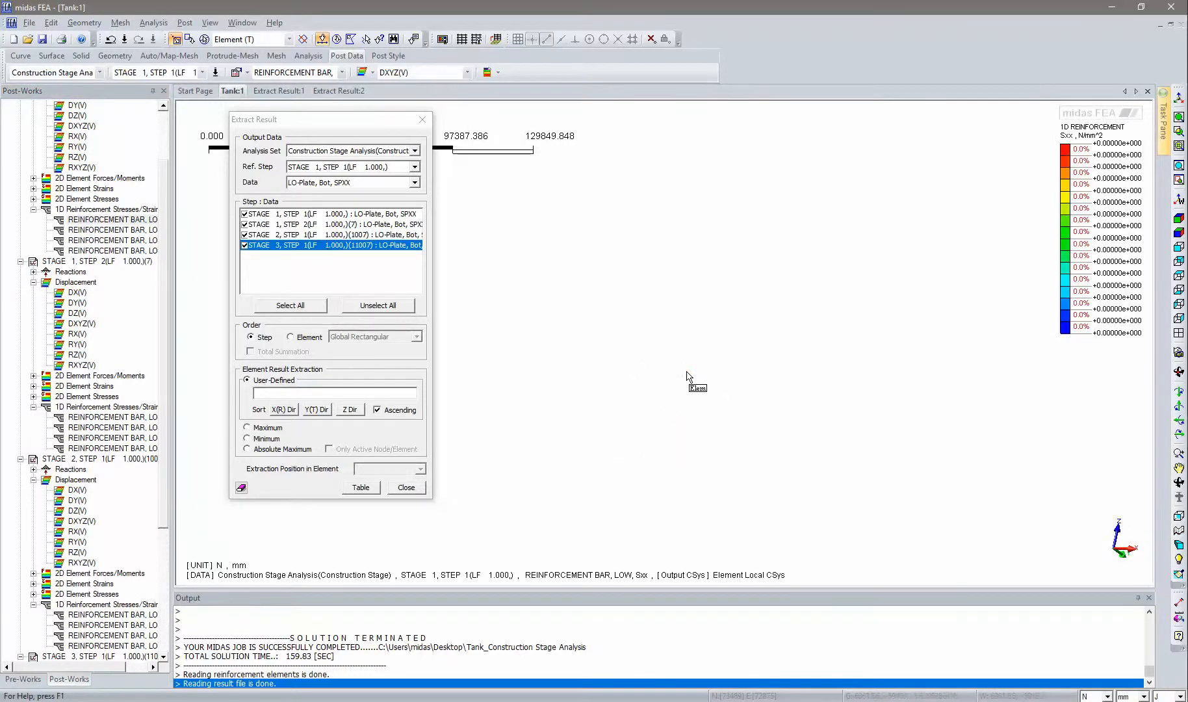
{"action": "scroll", "coordinate": [685, 378], "scroll_direction": "down", "scroll_amount": 3}
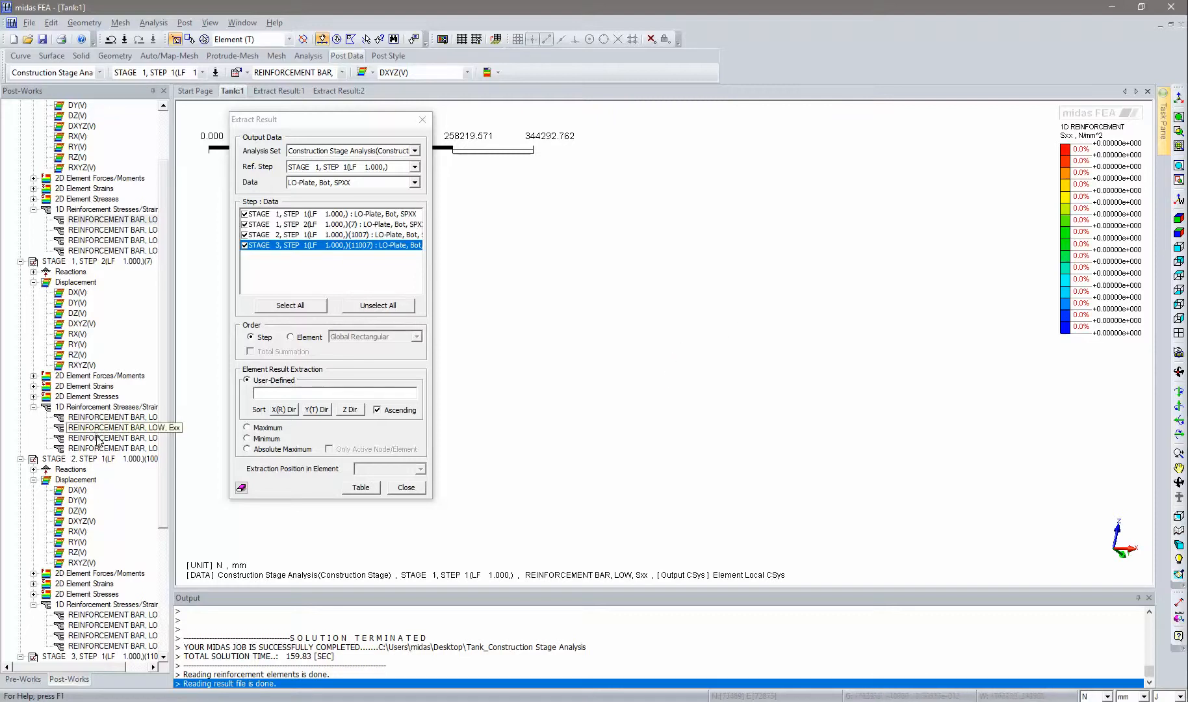
{"action": "left_click", "coordinate": [281, 396]}
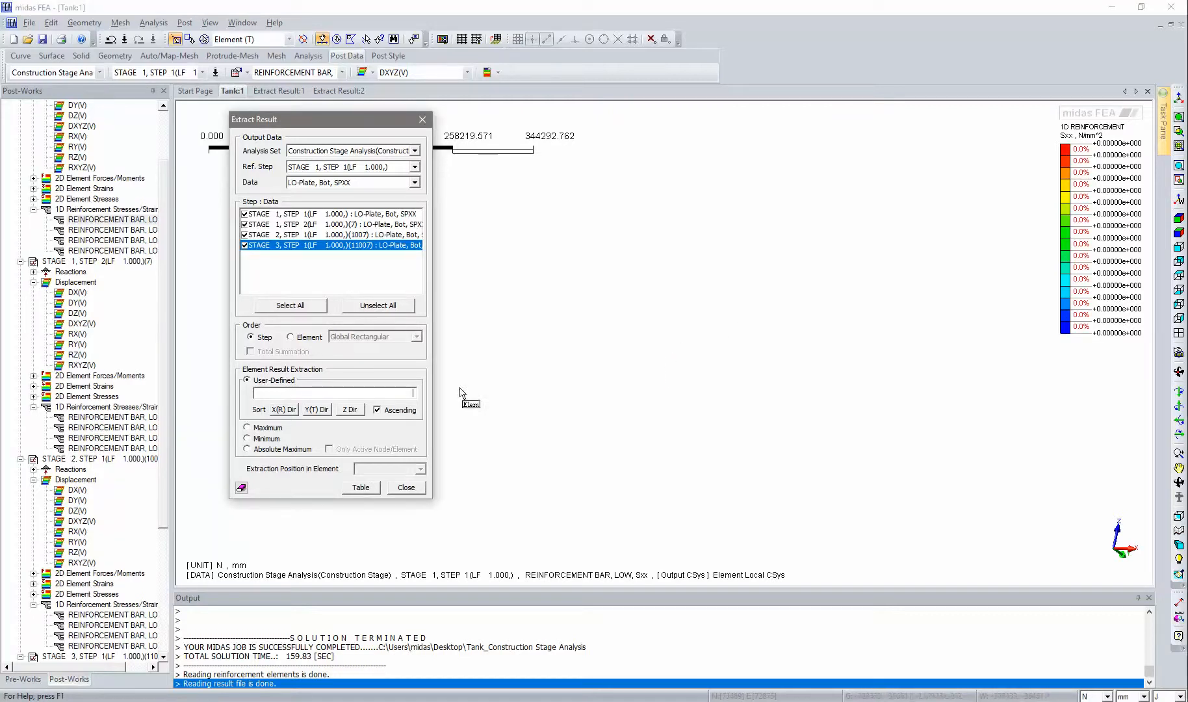
{"action": "left_click", "coordinate": [585, 343]}
{"action": "left_click", "coordinate": [798, 360]}
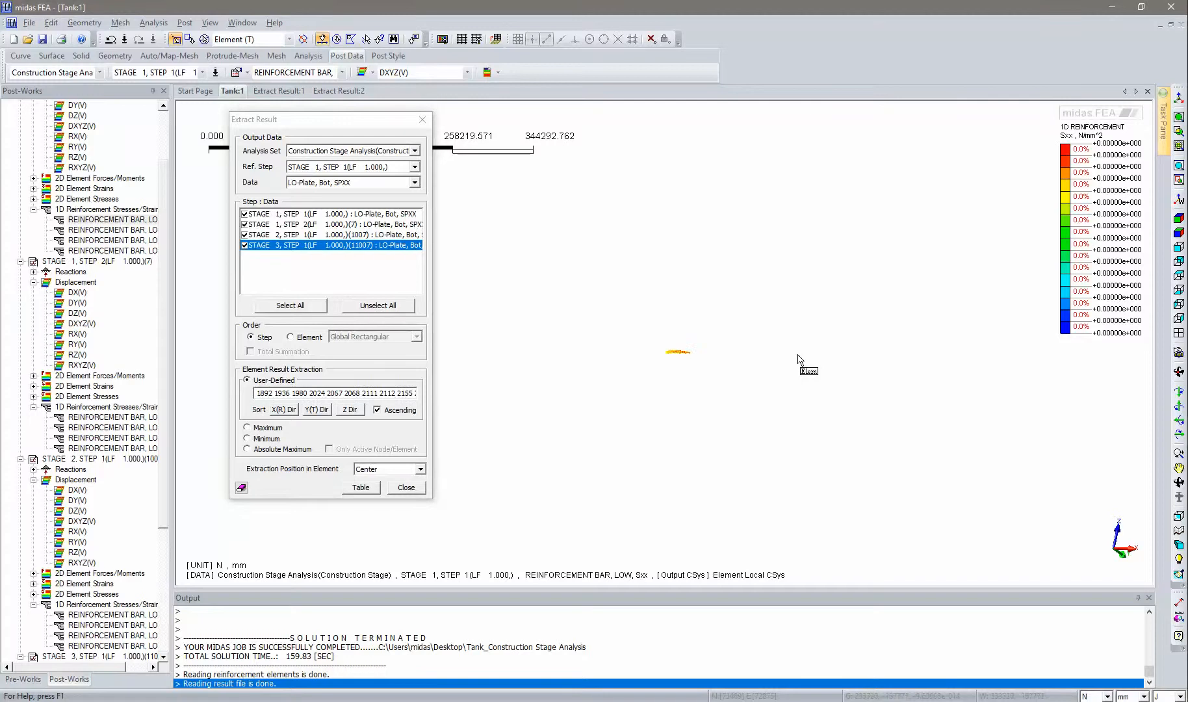
- Set the extraction position in element to Center and generate the result table
{"action": "left_click", "coordinate": [1178, 219]}
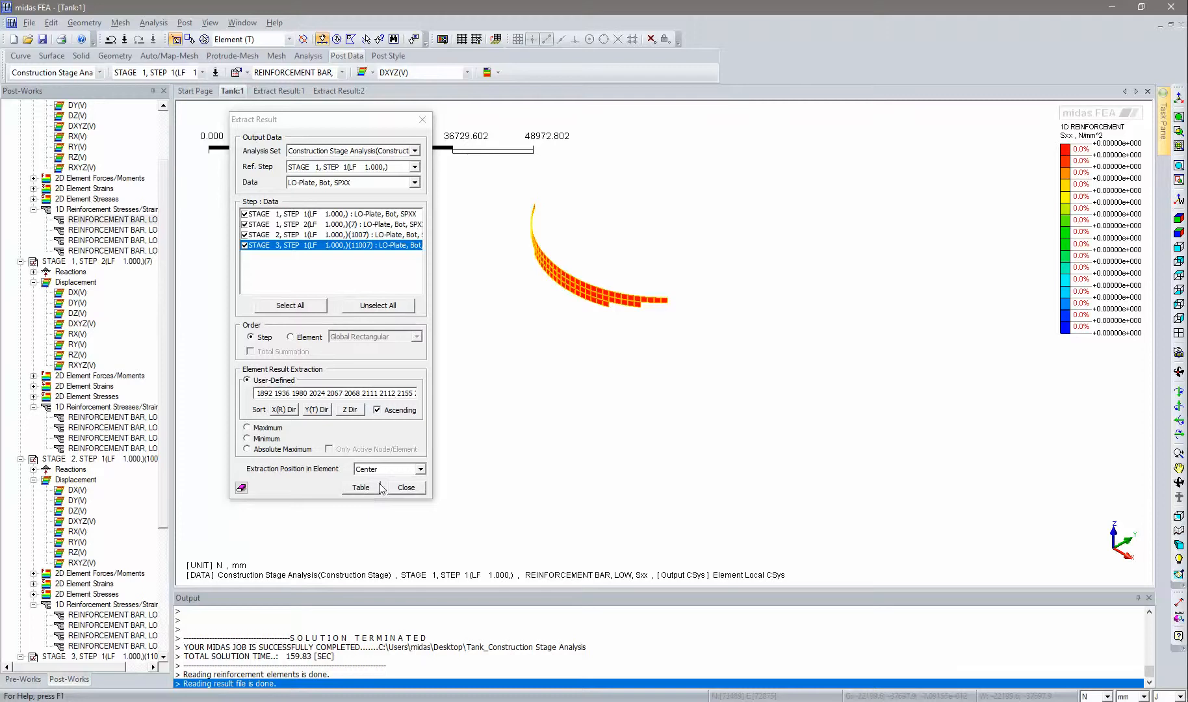
{"action": "left_click", "coordinate": [421, 471]}
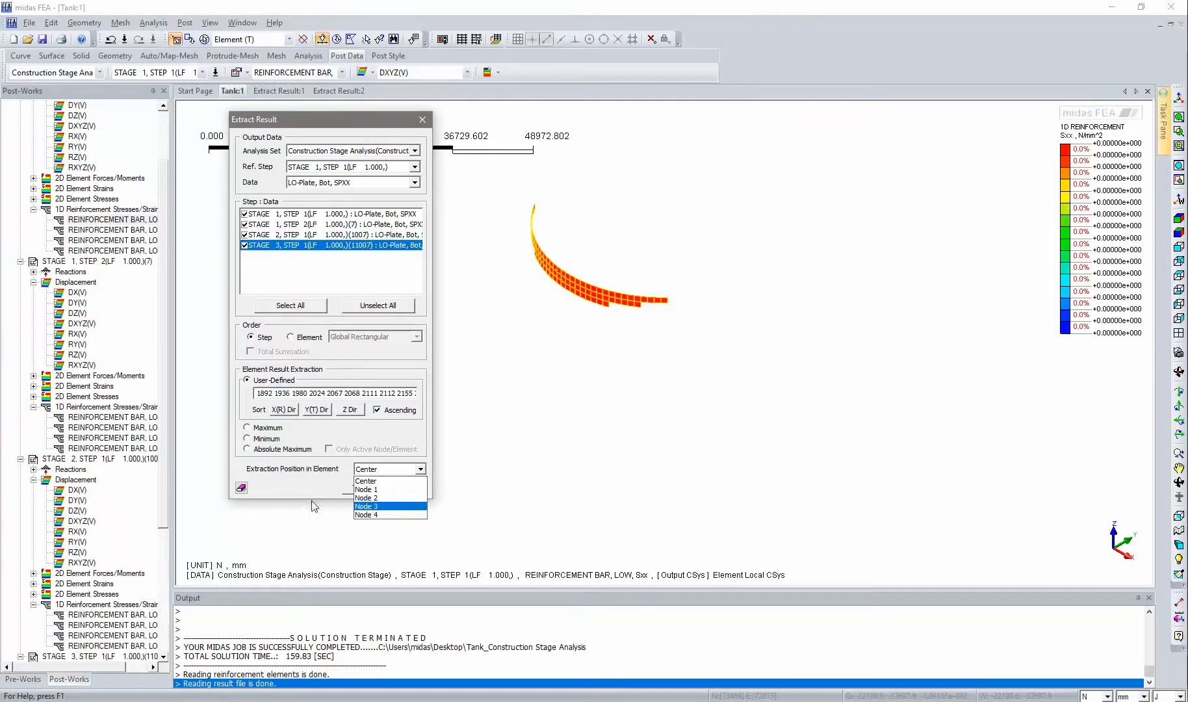
{"action": "left_click", "coordinate": [366, 479]}
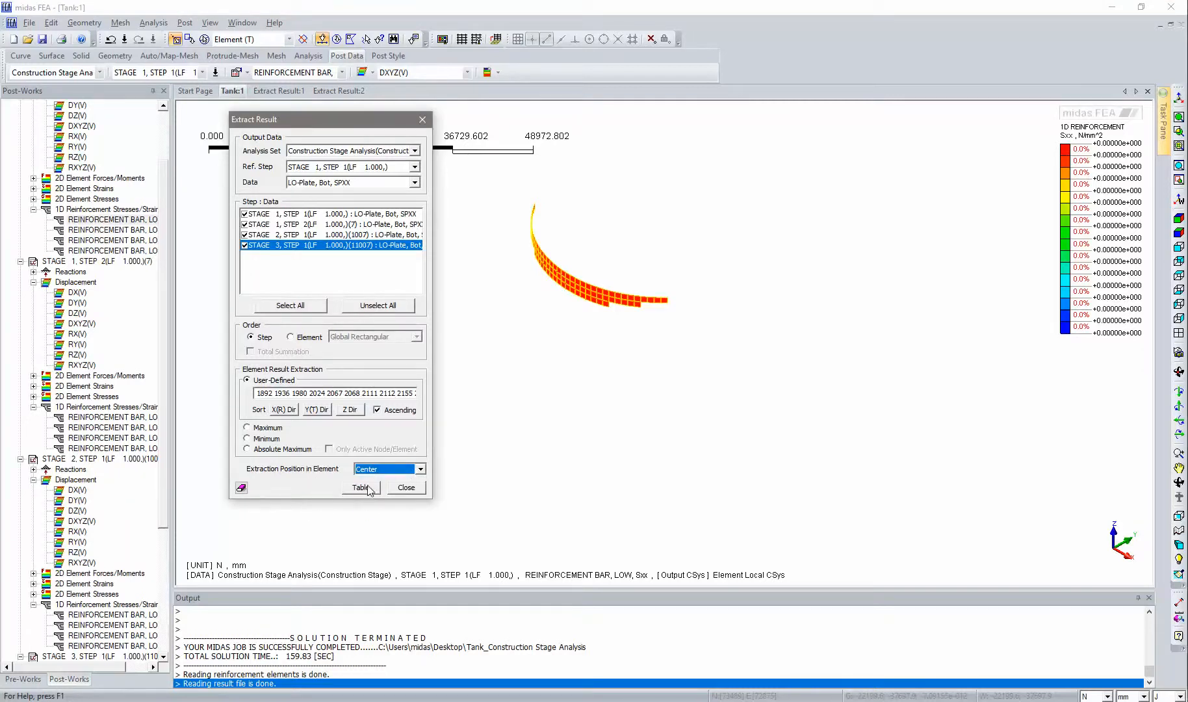
{"action": "left_click", "coordinate": [362, 487]}
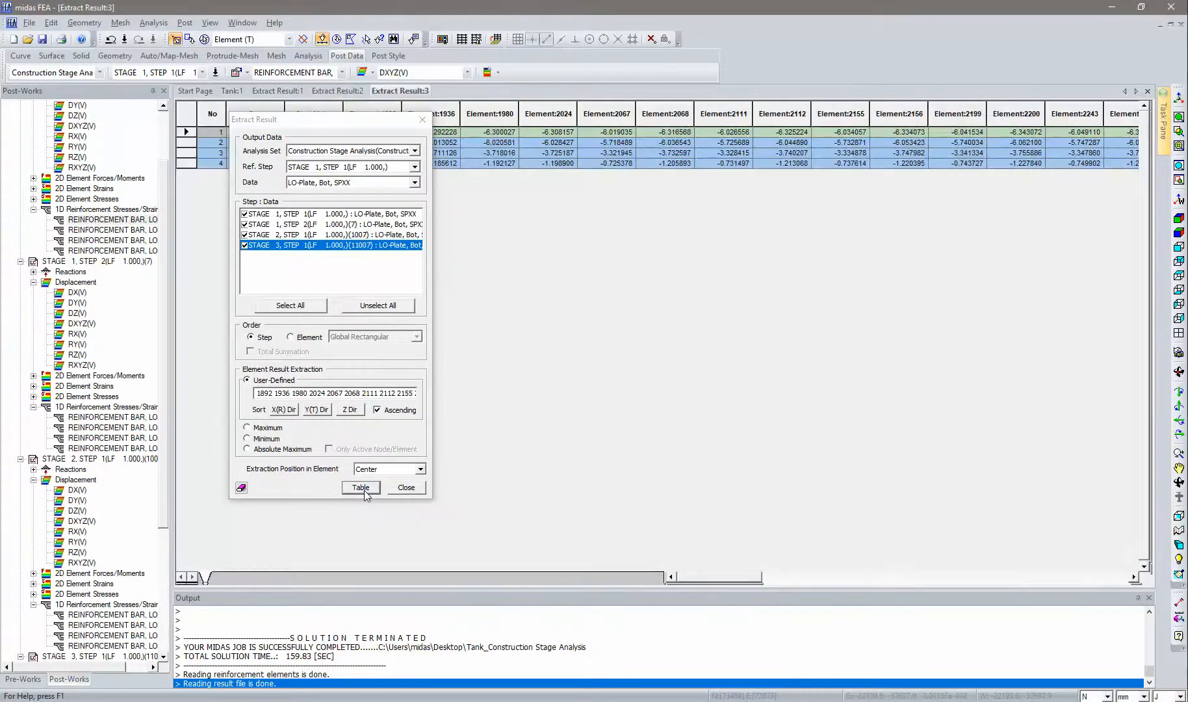
- Compare the new table with the Extract Result:2 table, return to the Tank:1 view and close the Extract Result dialog
{"action": "left_click_drag", "start_coordinate": [344, 117], "coordinate": [258, 253]}
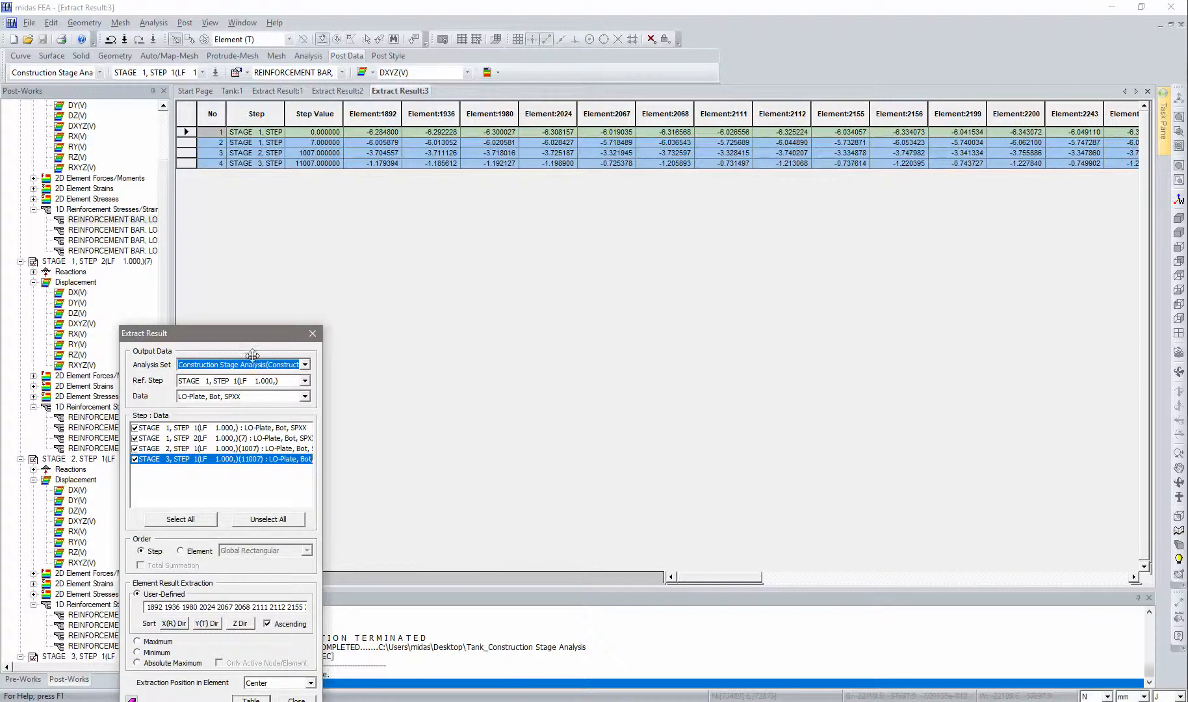
{"action": "left_click_drag", "start_coordinate": [237, 330], "coordinate": [649, 334]}
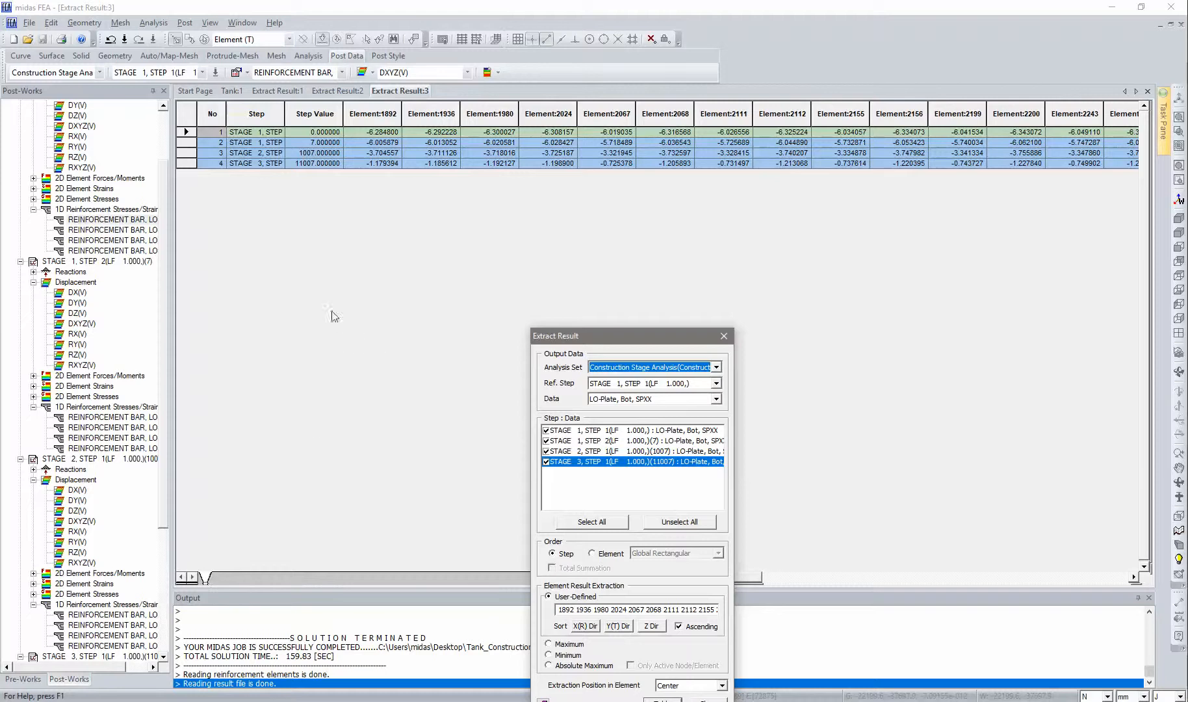
{"action": "left_click", "coordinate": [286, 92]}
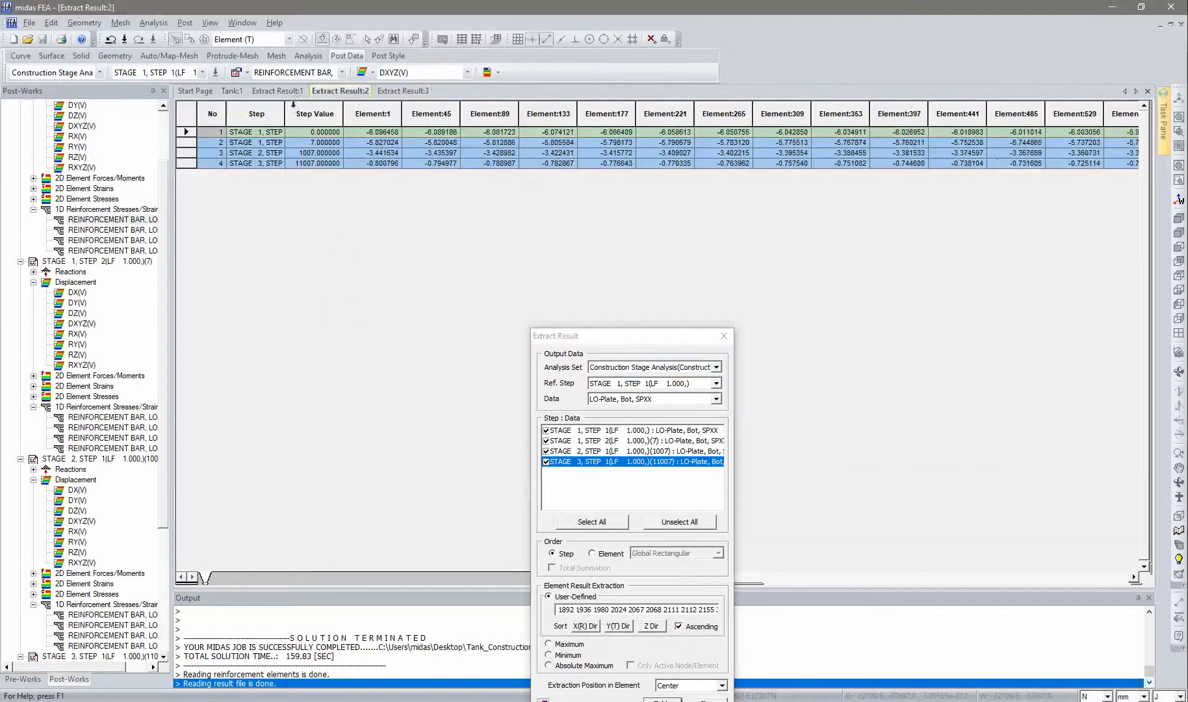
{"action": "left_click", "coordinate": [214, 92]}
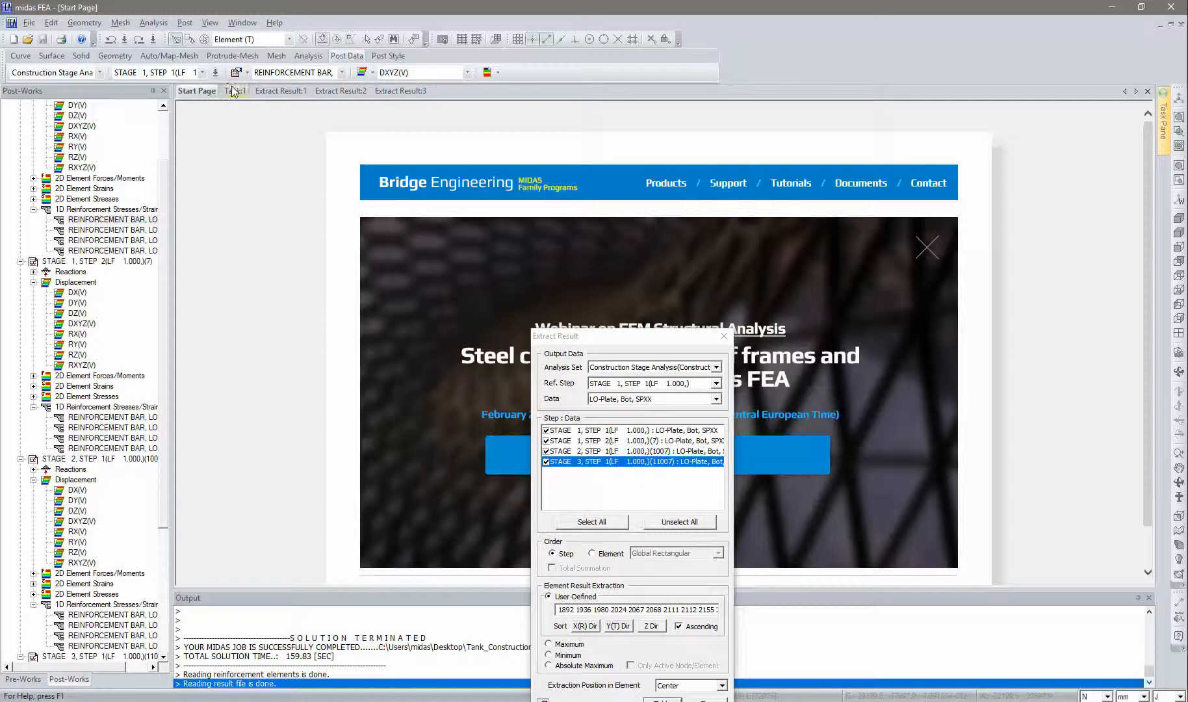
{"action": "left_click", "coordinate": [233, 91]}
{"action": "left_click", "coordinate": [723, 336]}
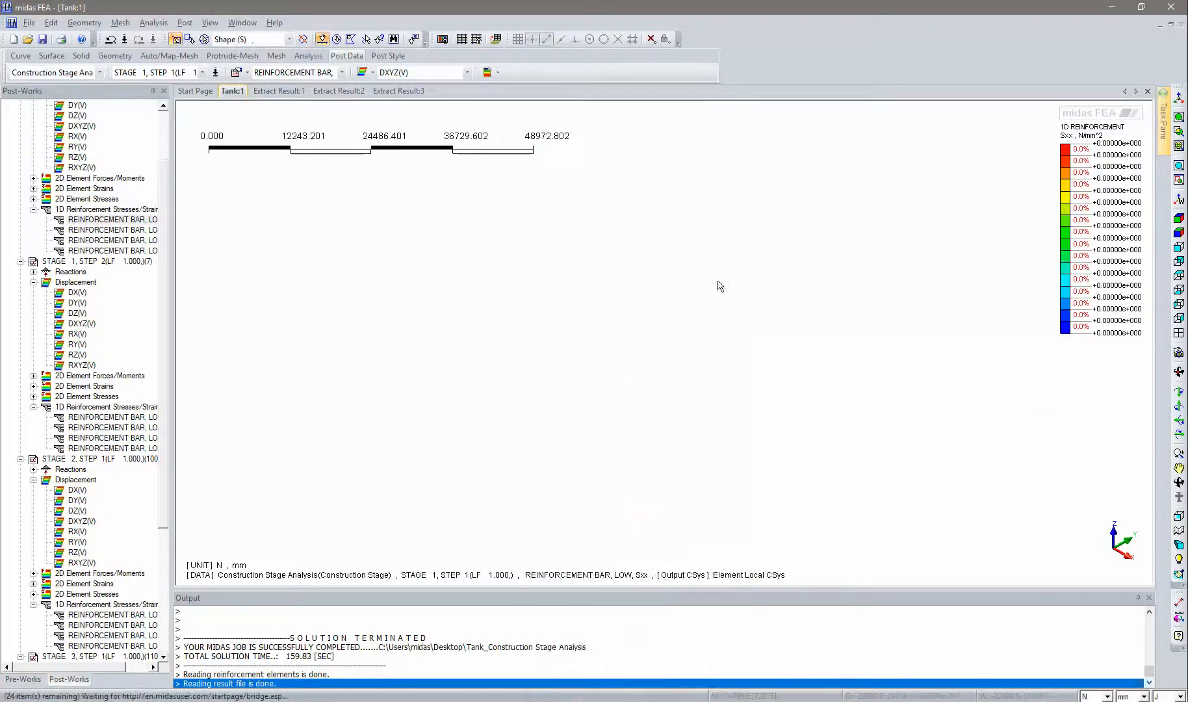